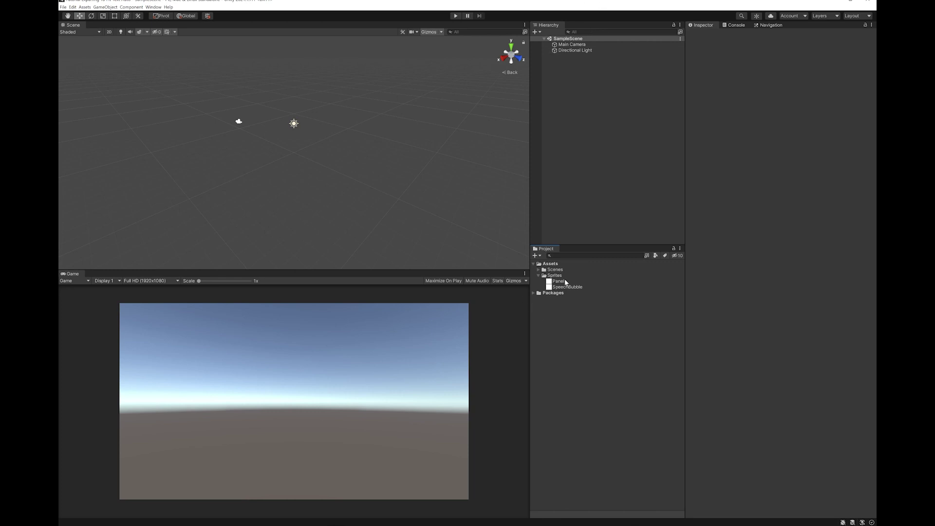
- Change the Panel and SpeechBubble textures' type to Sprite (2D and UI) and apply
left_click(559, 282)
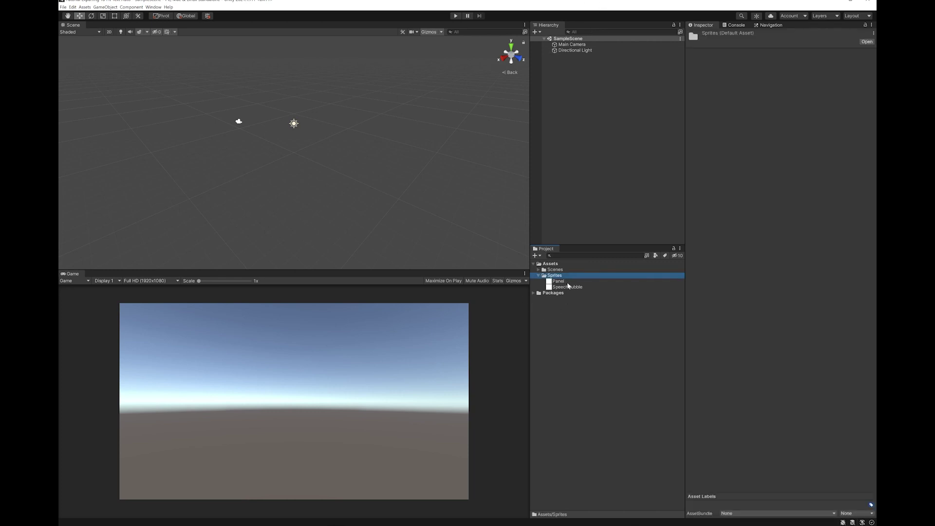
left_click(567, 287, "shift")
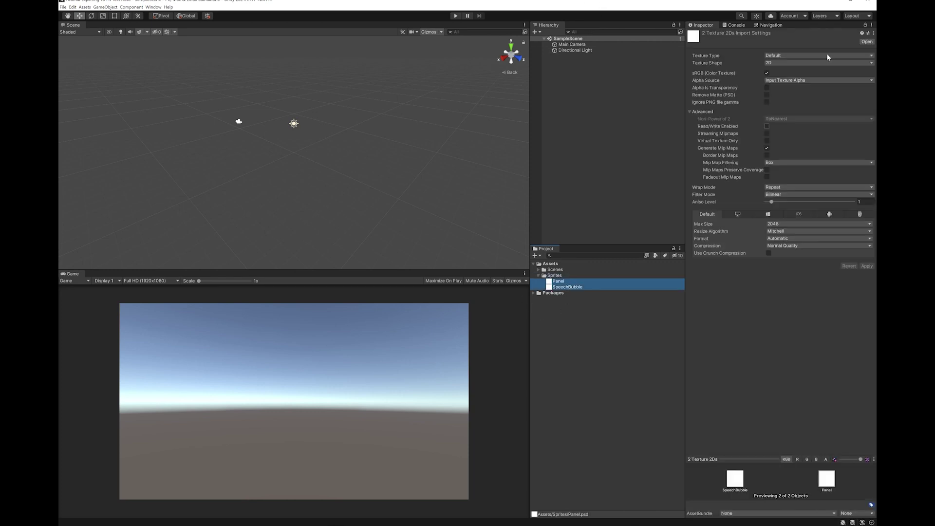
left_click(792, 55)
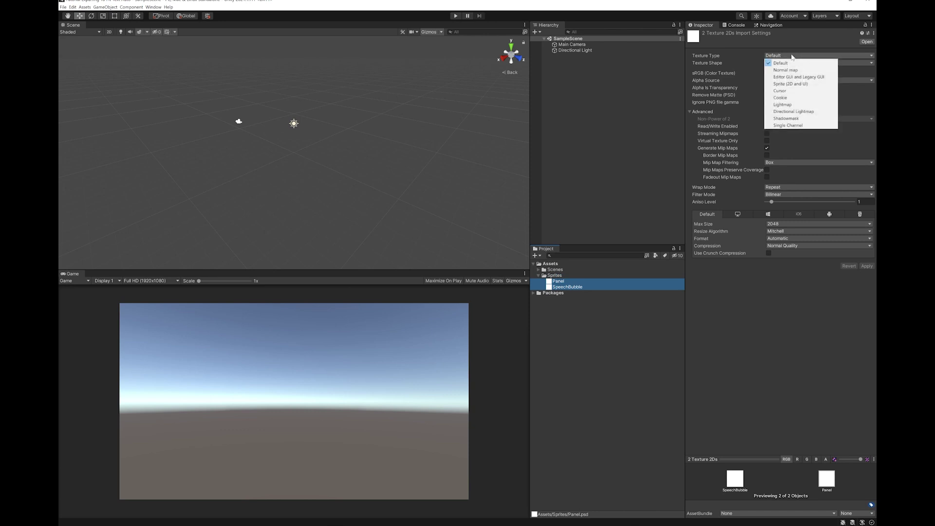
left_click(790, 84)
left_click(867, 273)
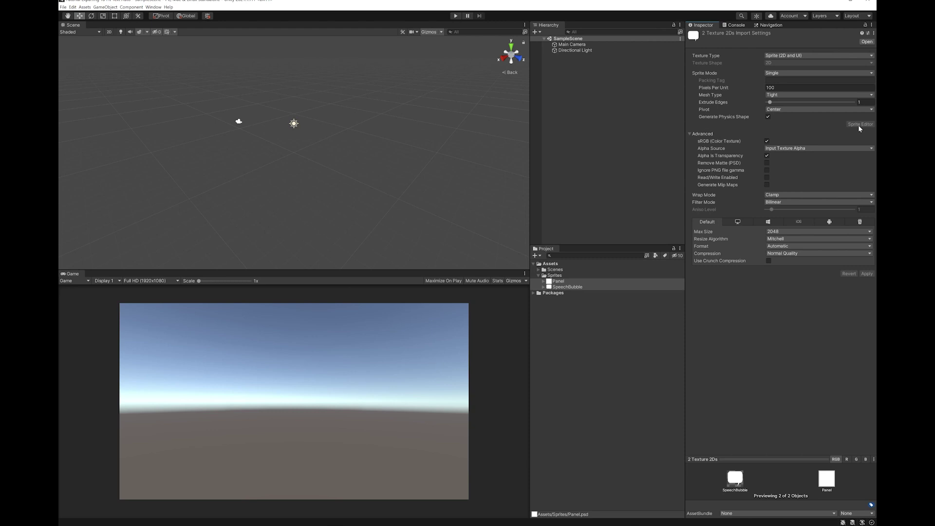
- Install the 2D Sprite package from the Unity Registry in Package Manager
left_click(153, 7)
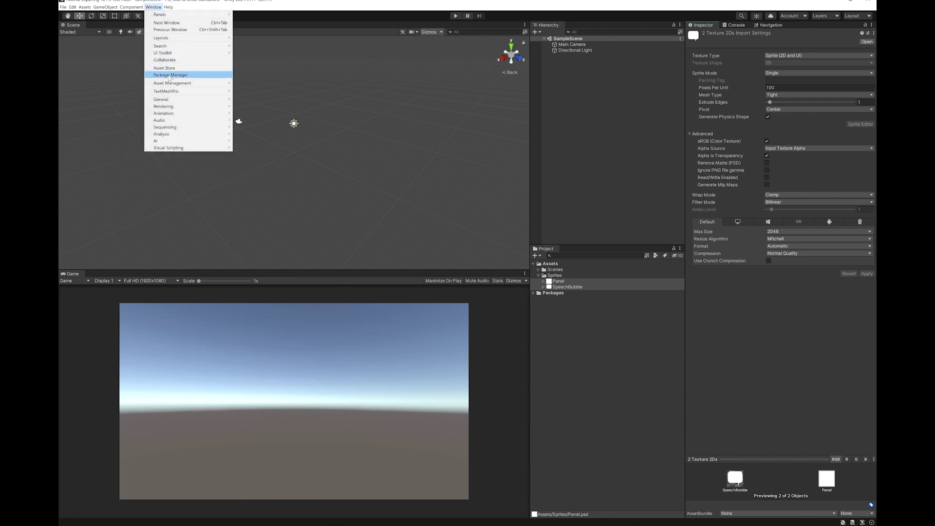
left_click(170, 75)
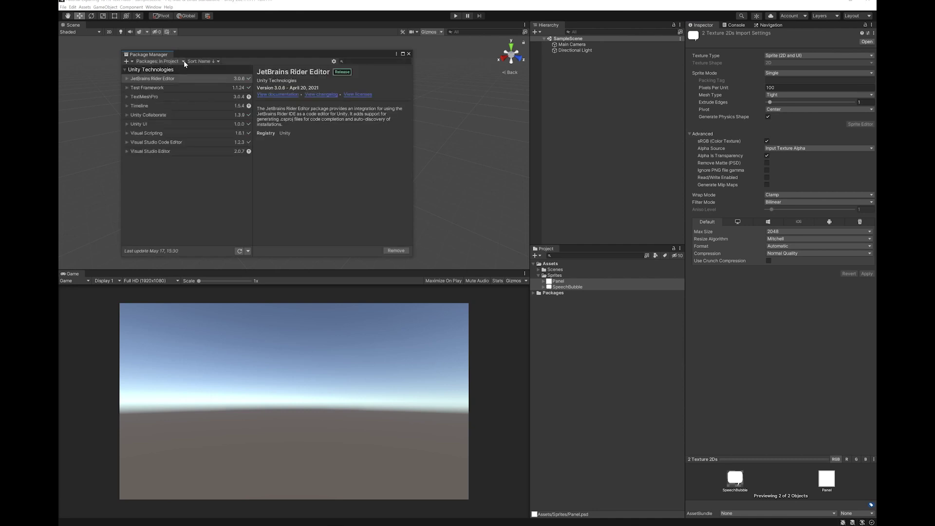
left_click(184, 62)
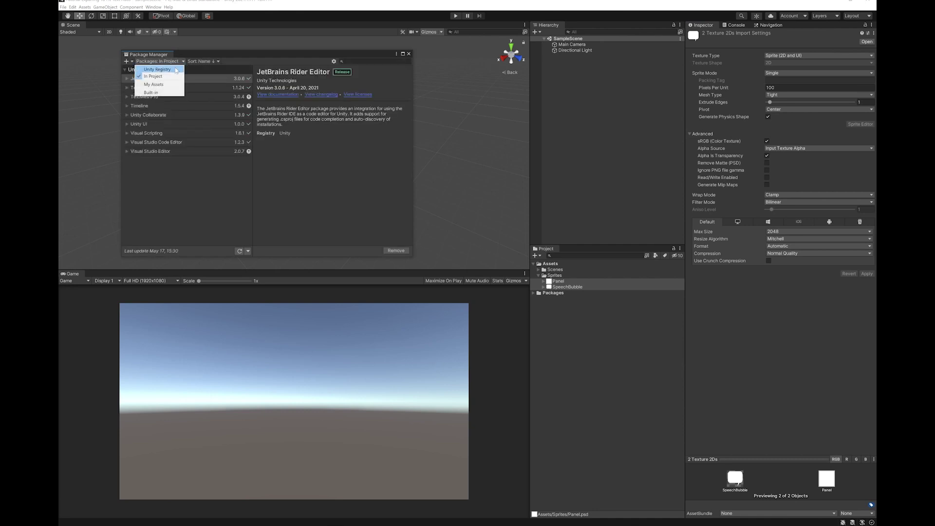
left_click(176, 70)
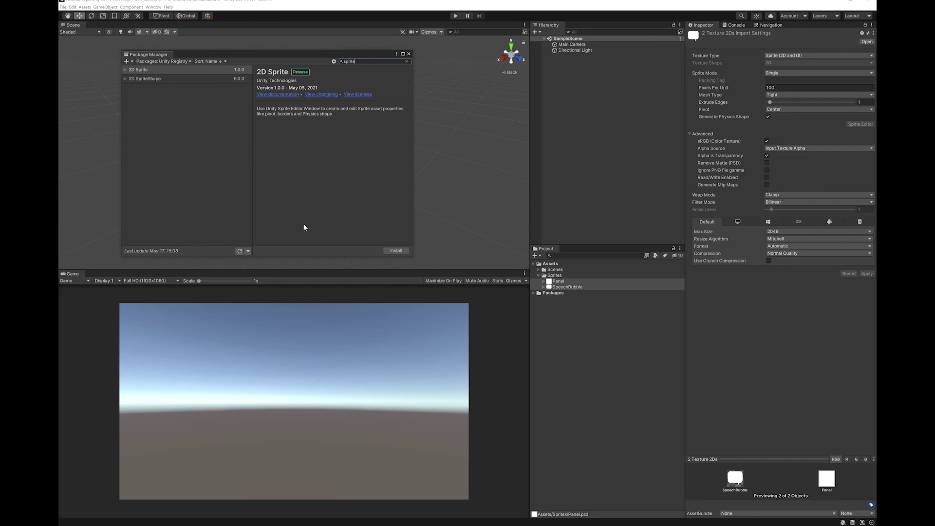
left_click(386, 250)
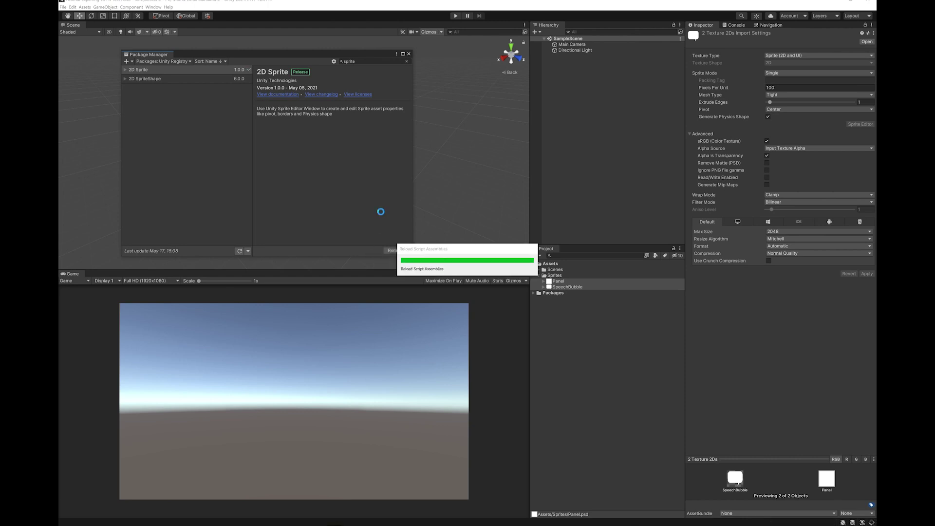
- Open the Panel texture in the Sprite Editor
left_click(408, 54)
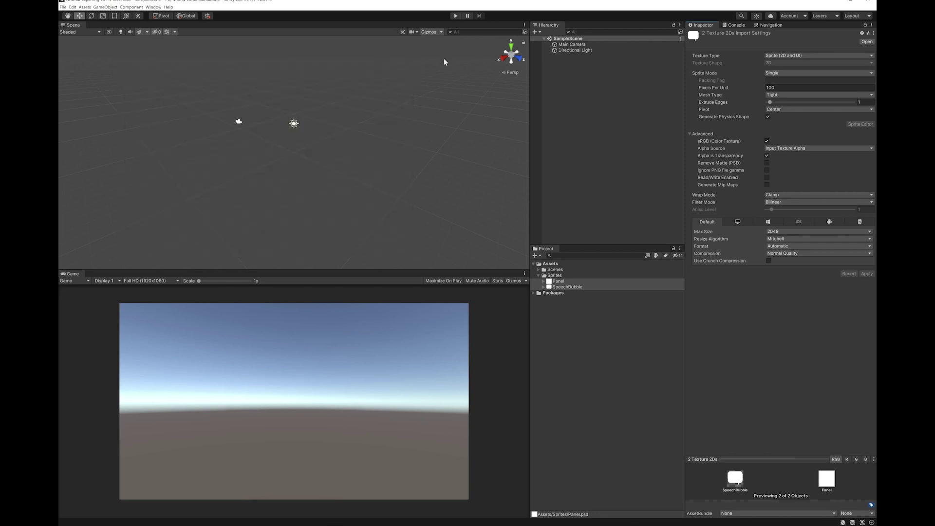
left_click(607, 282)
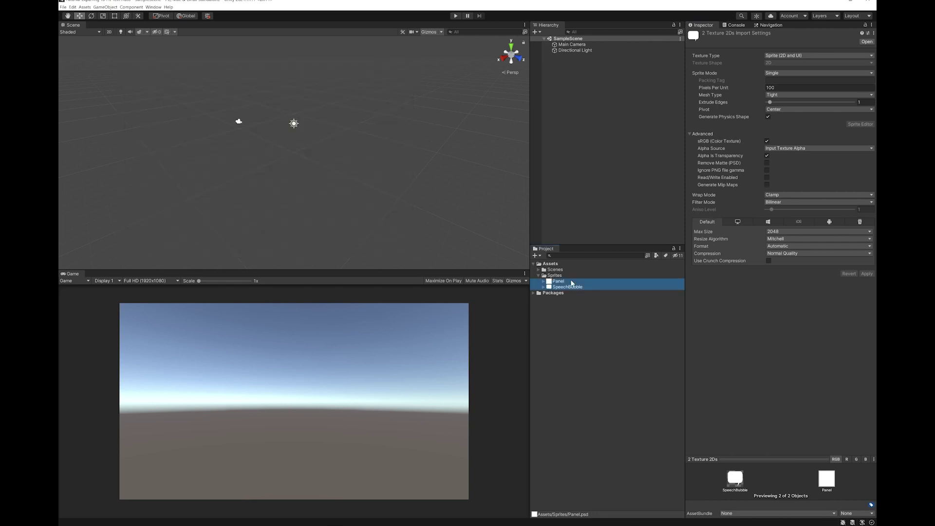
left_click(860, 124)
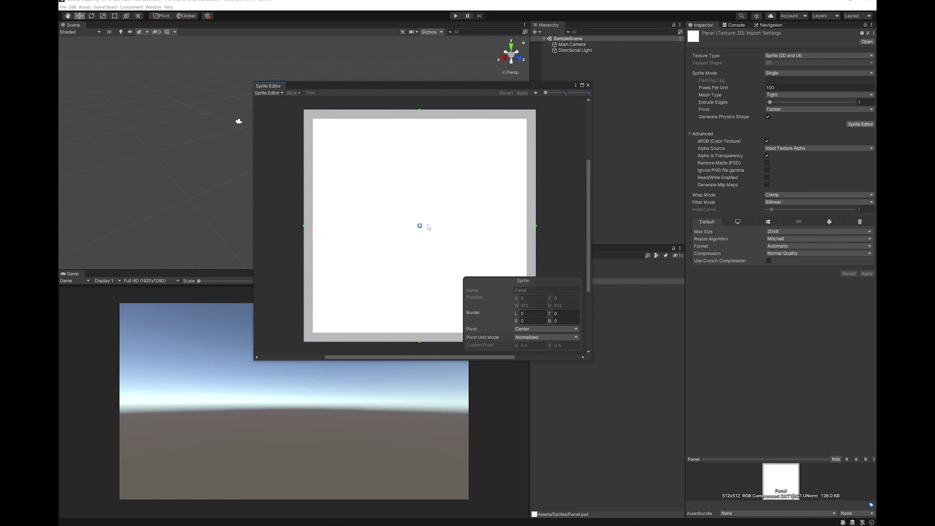
- Set the Panel sprite's left, top, right and bottom borders to 25 each
left_click(531, 314)
type("24")
key("Return")
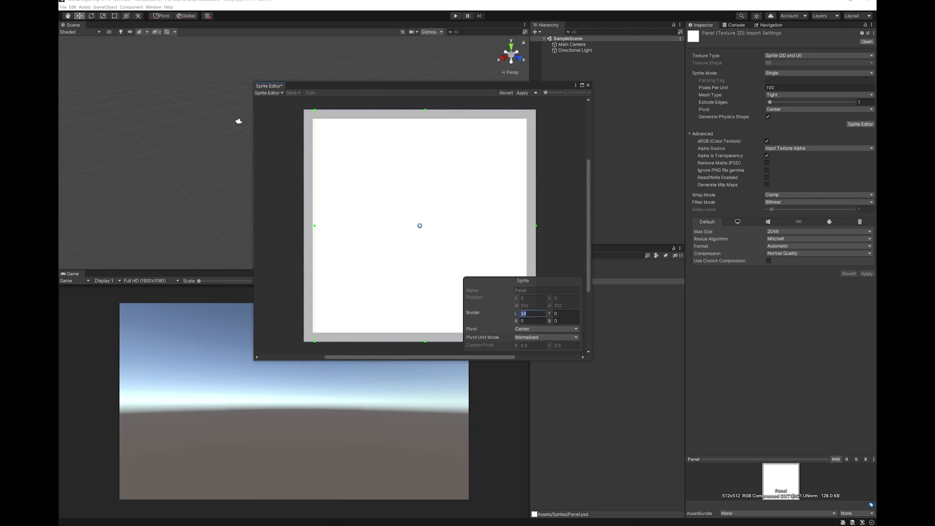
type("25")
key("Tab")
type("25")
key("Tab")
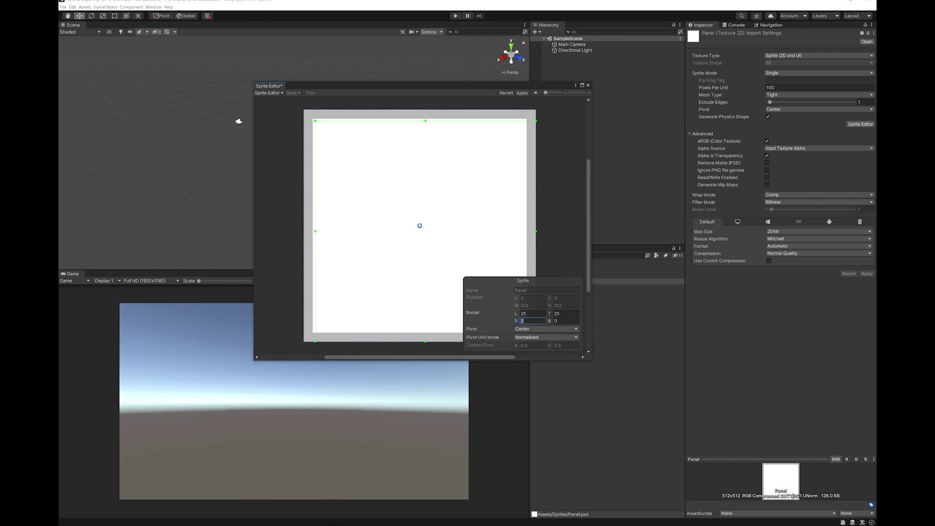
type("25")
key("Tab")
type("25")
key("Return")
left_click(588, 85)
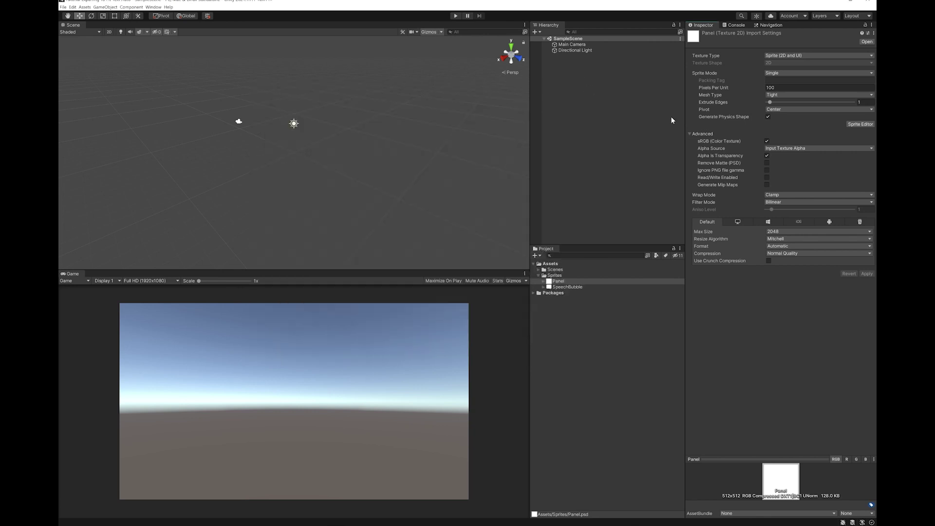
- Drag SpeechBubble's sprite borders to left 105, top 128, bottom 219, right 188 and apply
left_click(569, 287)
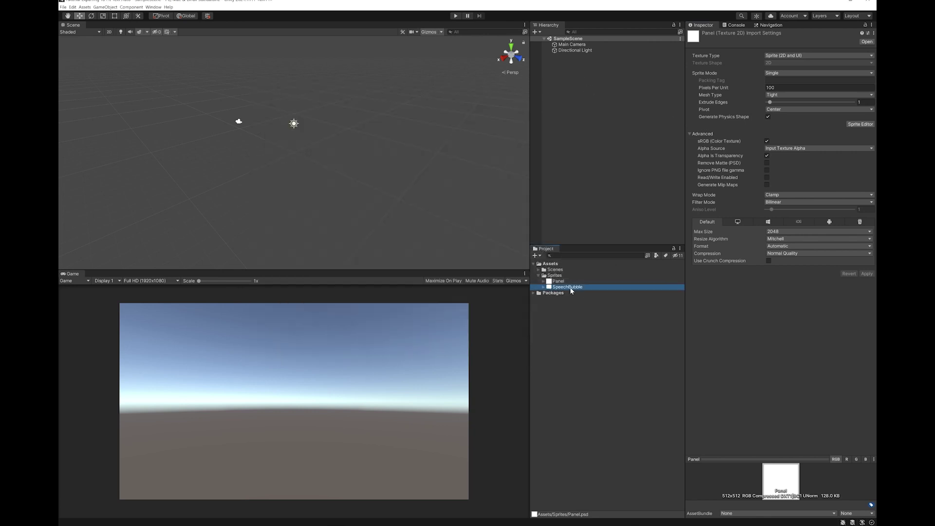
left_click(865, 125)
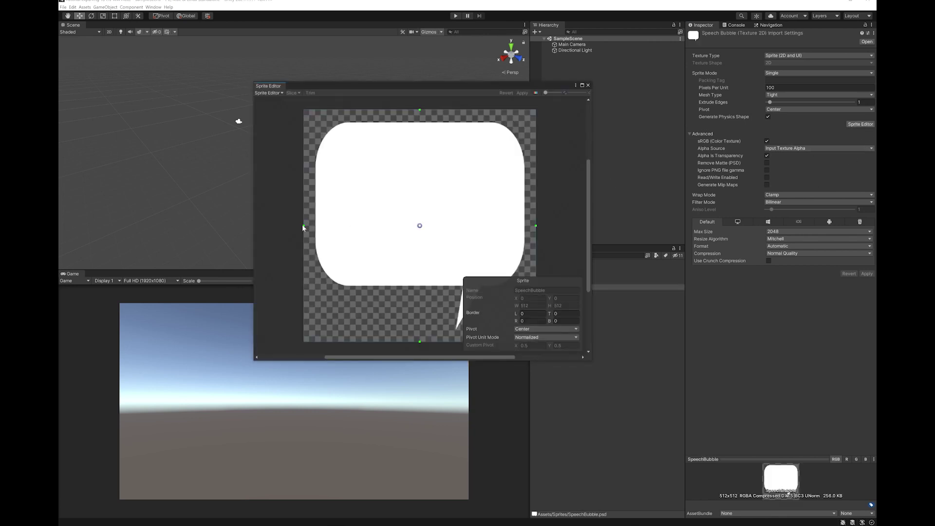
left_click_drag(304, 227, 351, 218)
left_click_drag(444, 109, 444, 168)
left_click_drag(444, 341, 445, 242)
left_click_drag(536, 204, 447, 199)
left_click(524, 94)
left_click(588, 85)
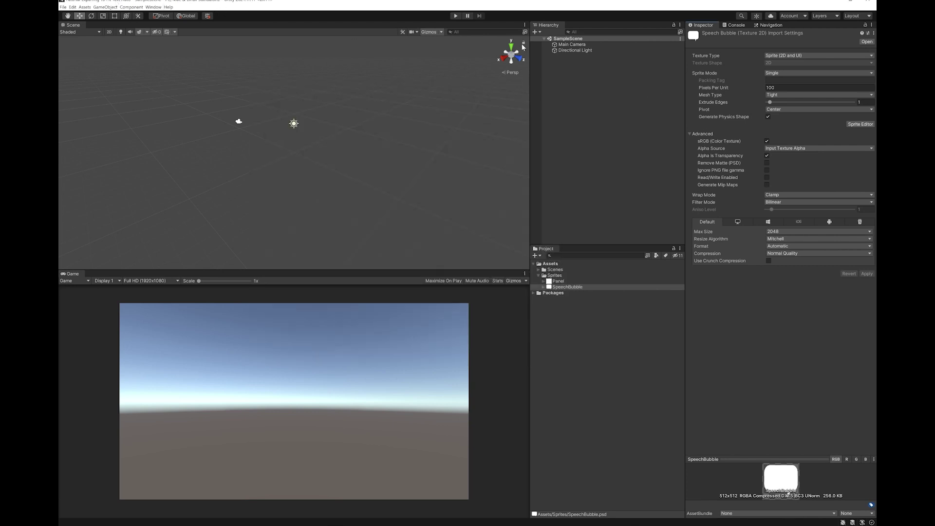
- Set Main Camera's Clear Flags to Solid Color with a grey A4A4A4 background
left_click(568, 44)
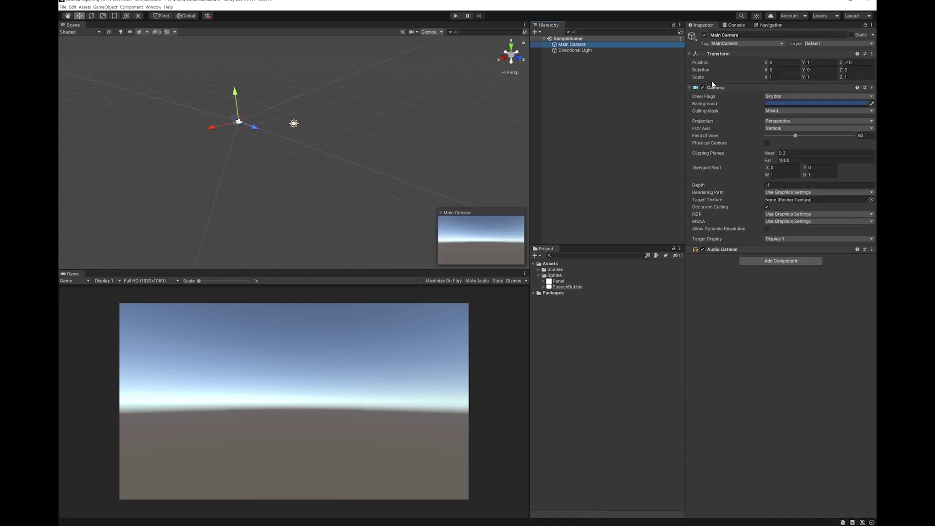
left_click(822, 95)
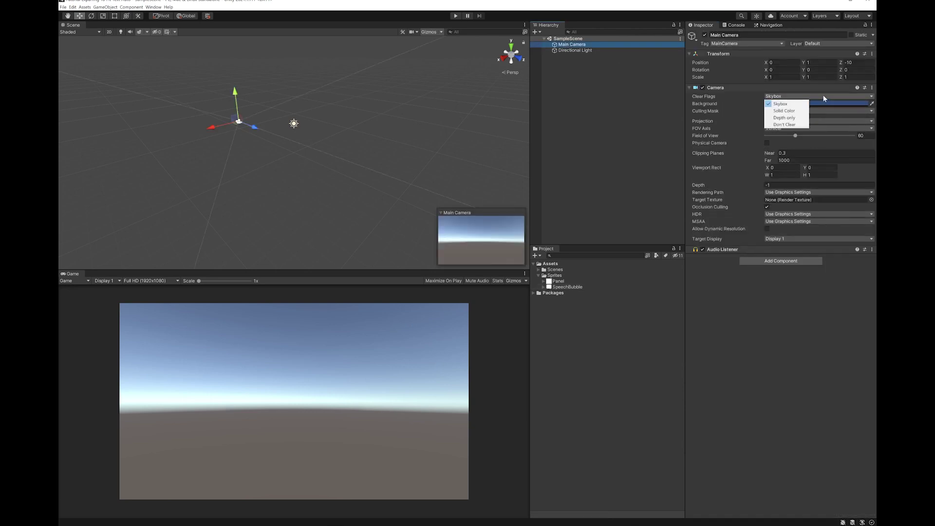
left_click(783, 111)
left_click(770, 103)
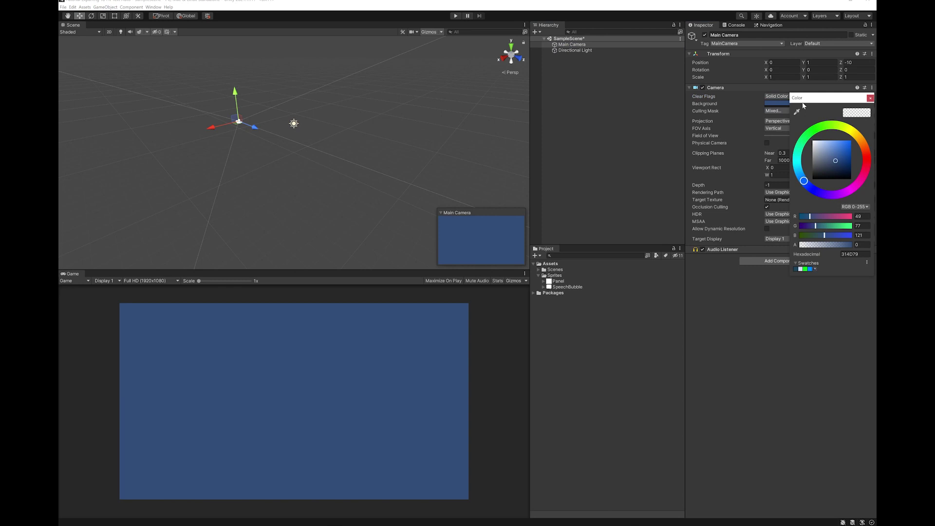
left_click(812, 162)
left_click_drag(812, 162, 812, 154)
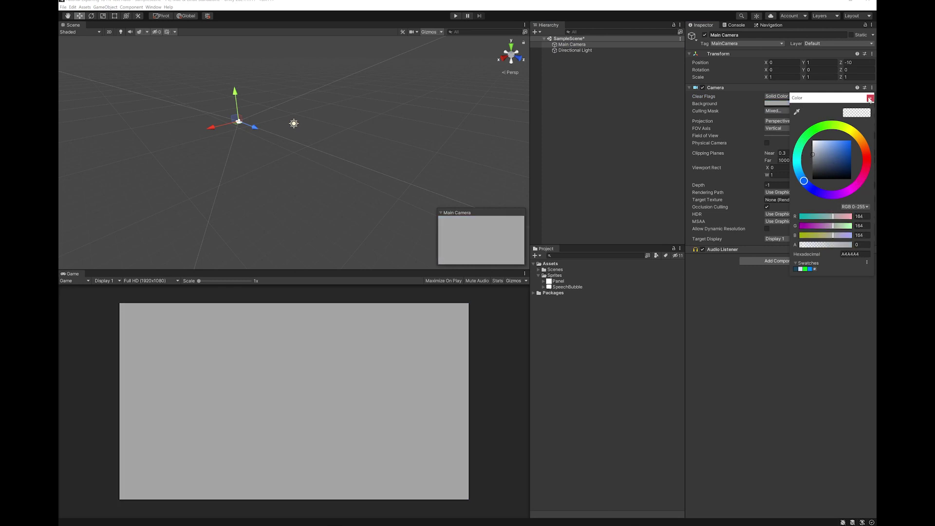
left_click(870, 99)
- Add a UI Canvas to the scene
left_click(107, 8)
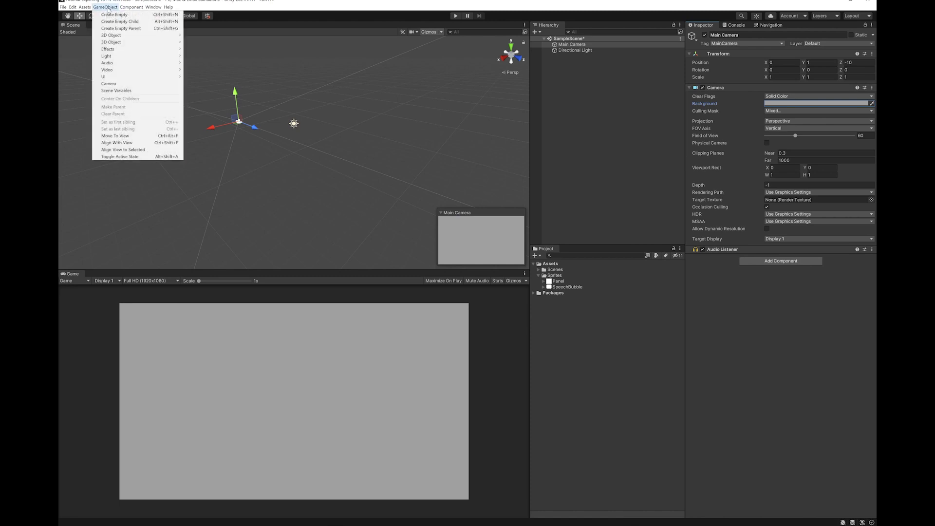
mouse_move(105, 76)
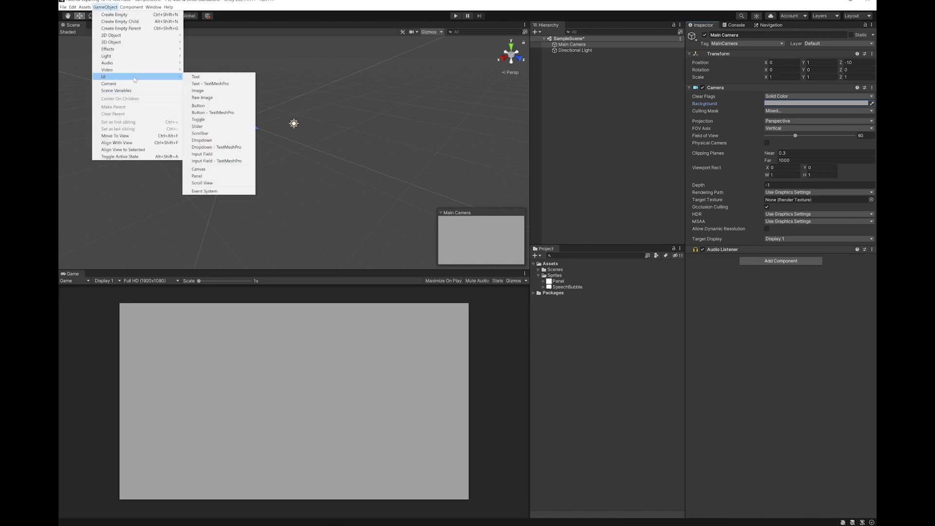
left_click(213, 169)
key("Return")
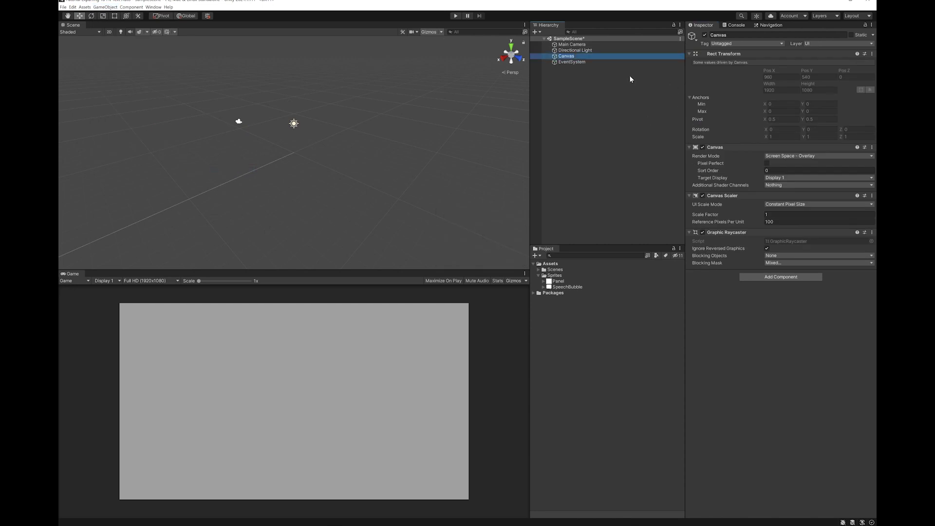
- Set the Canvas to Screen Space - Camera with Main Camera and plane distance 1
left_click(791, 157)
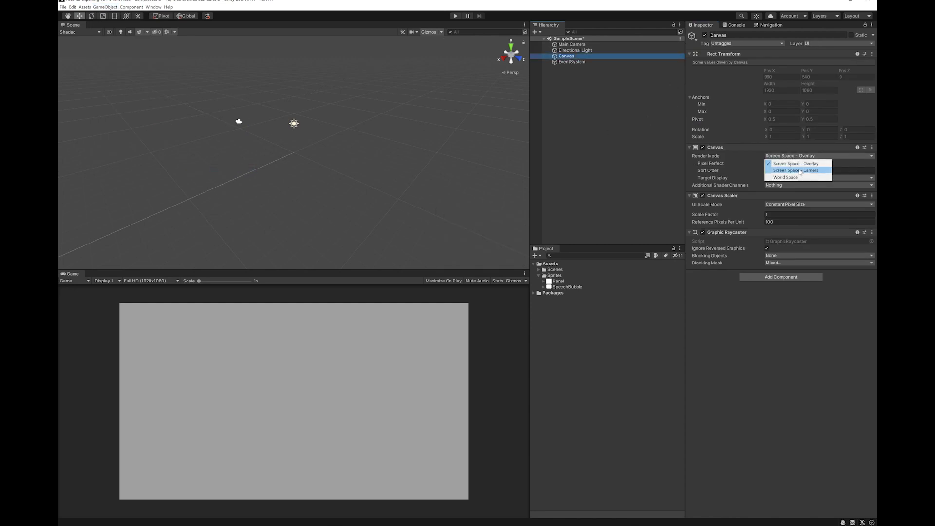
left_click(800, 170)
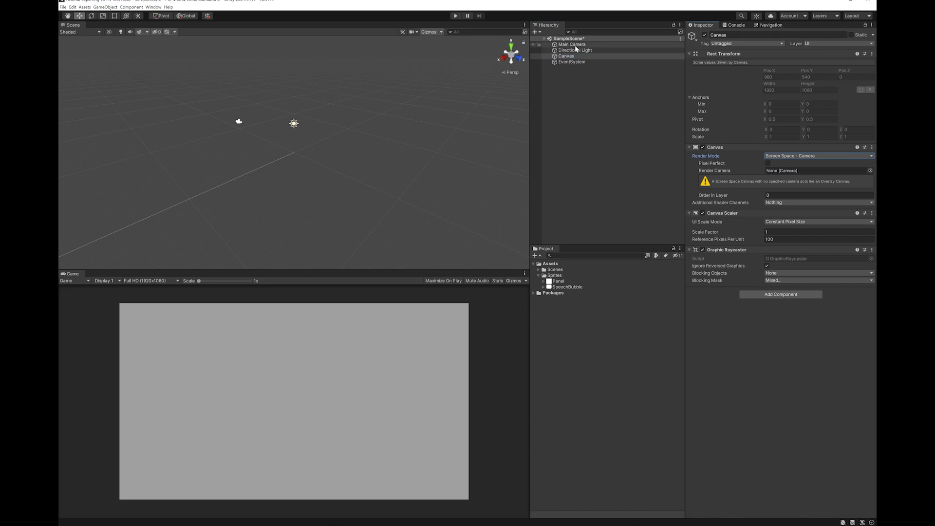
left_click_drag(576, 47, 779, 178)
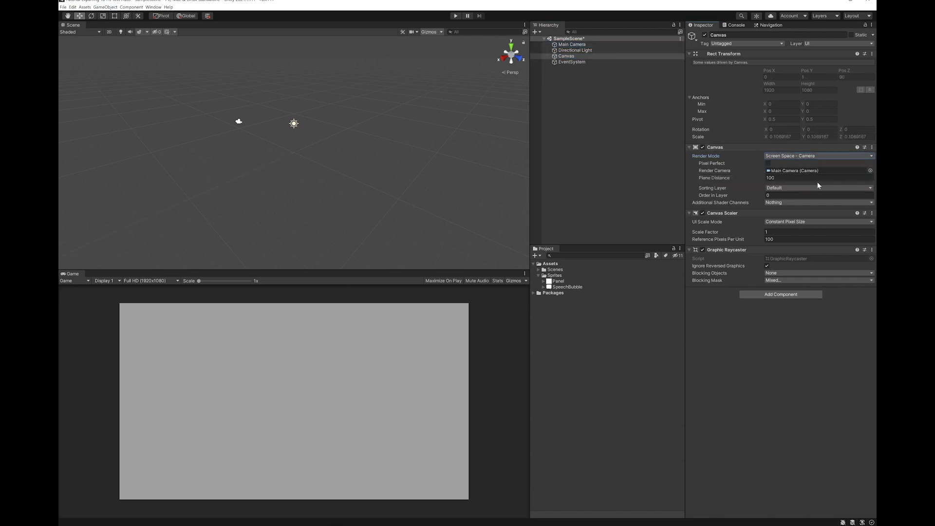
left_click(819, 196)
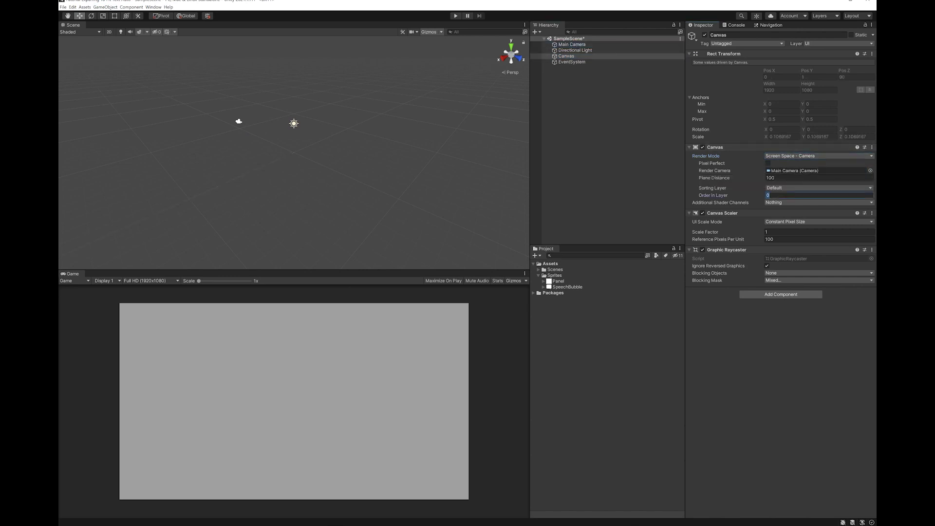
left_click(786, 179)
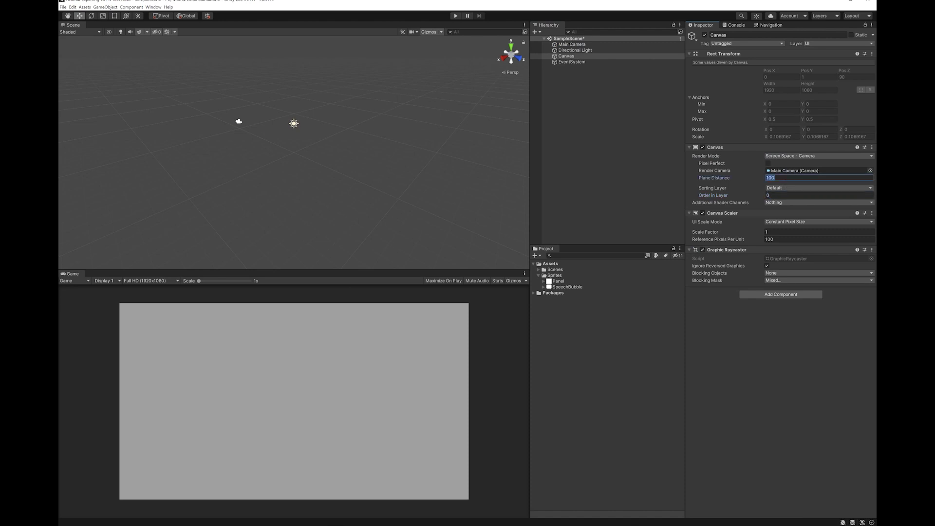
type("1")
- Create a UI Image under the Canvas
left_click(115, 8)
mouse_move(146, 77)
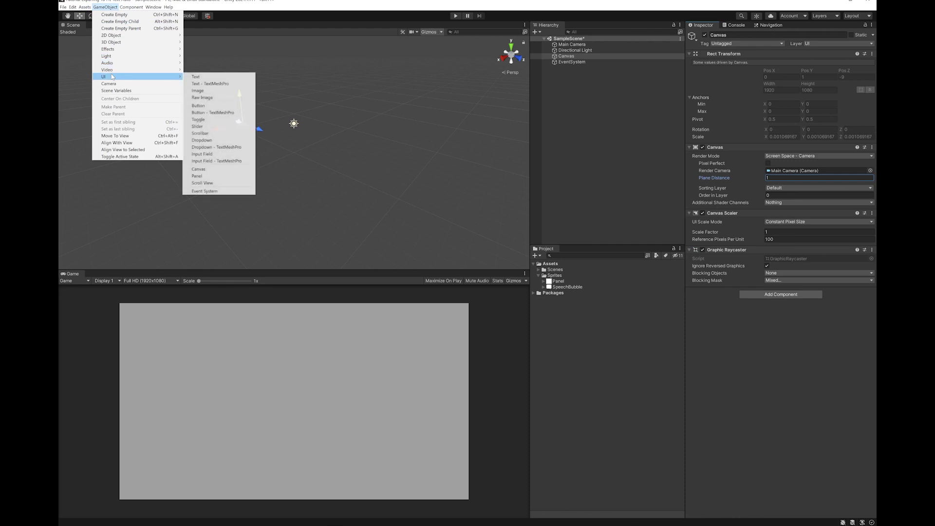
left_click(232, 91)
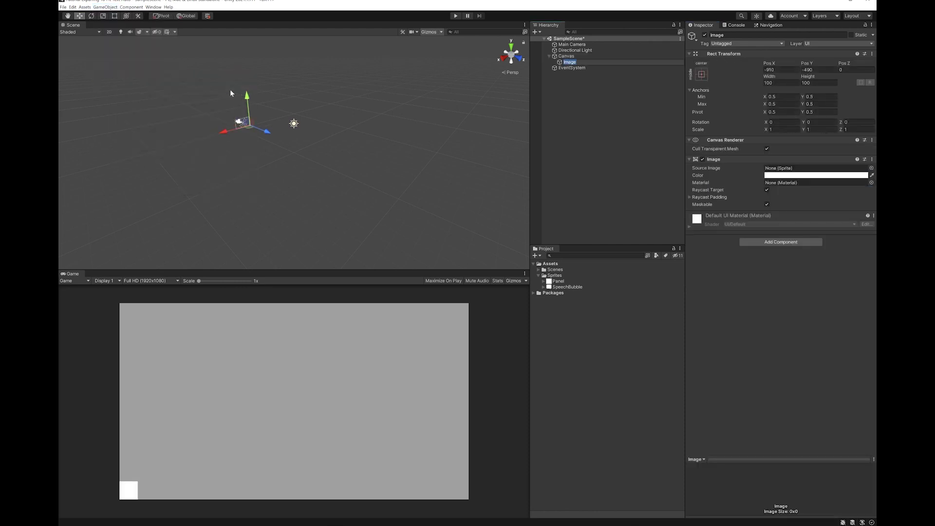
- Turn the scene view to a flat back view and frame the Image on the canvas
left_click(502, 67)
left_click(507, 73)
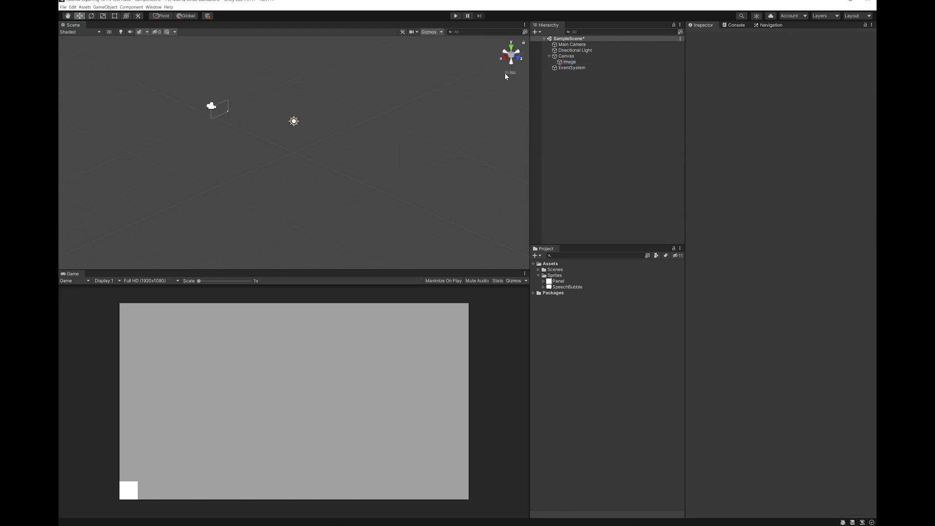
left_click(503, 58)
left_click(504, 57)
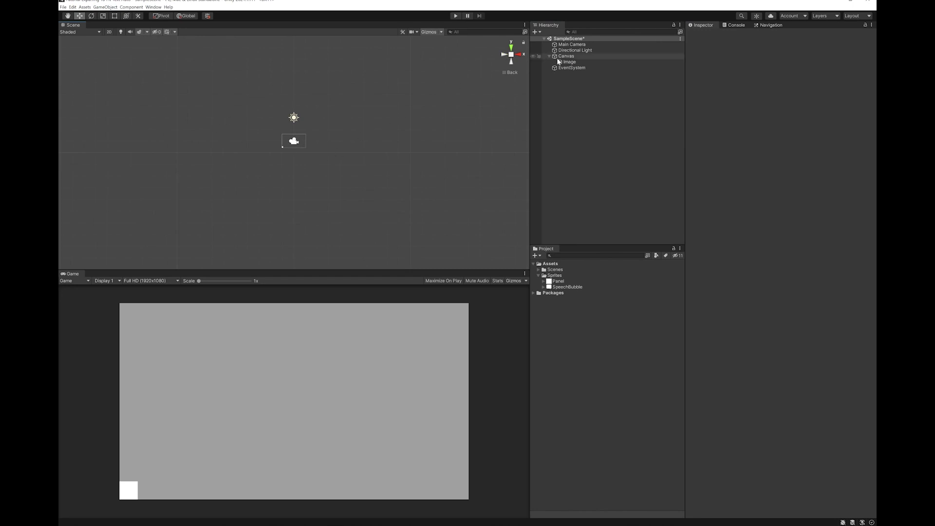
left_click(569, 62)
key("f")
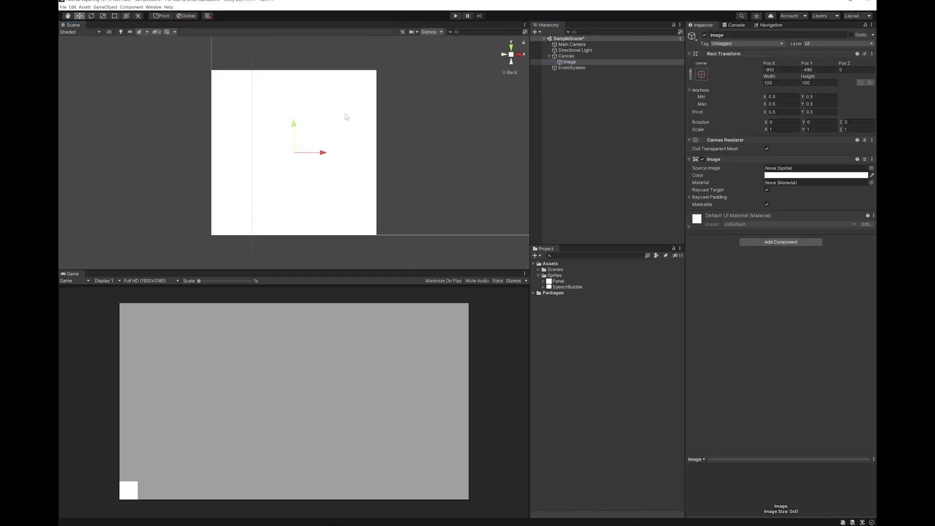
scroll(344, 113, "down", 4)
middle_click_drag(385, 77, 156, 150)
scroll(257, 148, "down", 4)
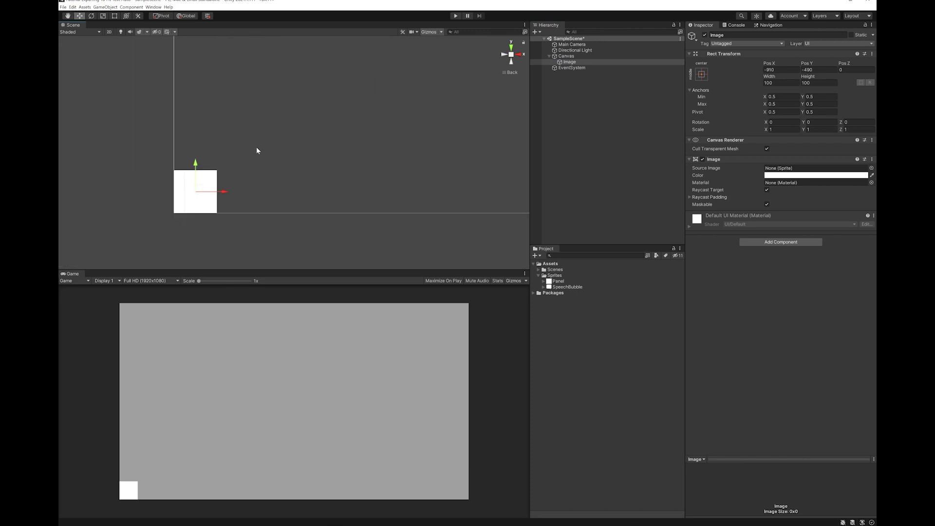
middle_click_drag(273, 147, 284, 167)
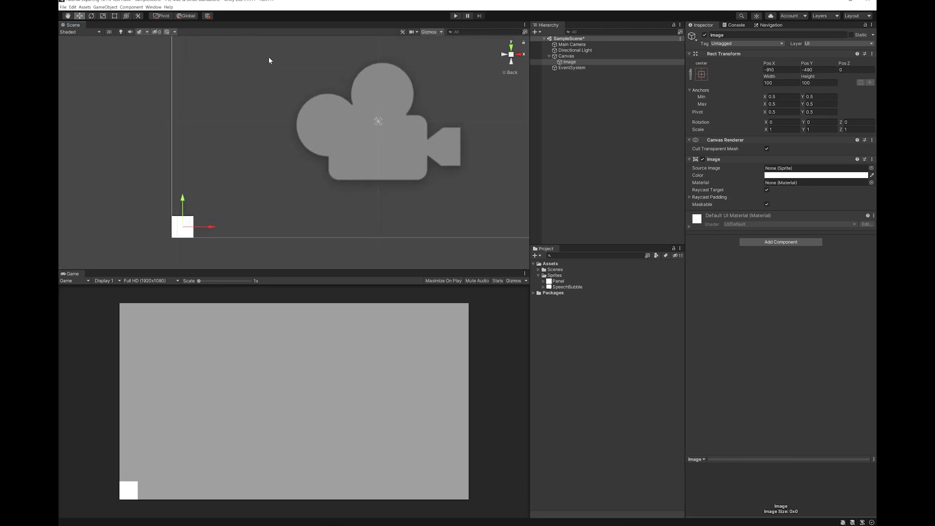
- Lower the 3D Icons size in the Gizmos options
left_click(441, 32)
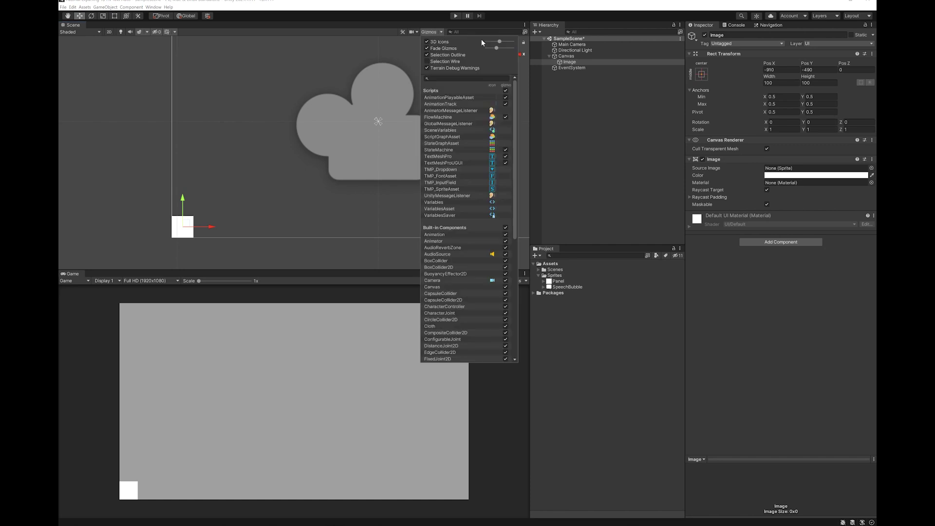
left_click_drag(499, 43, 487, 43)
left_click(408, 13)
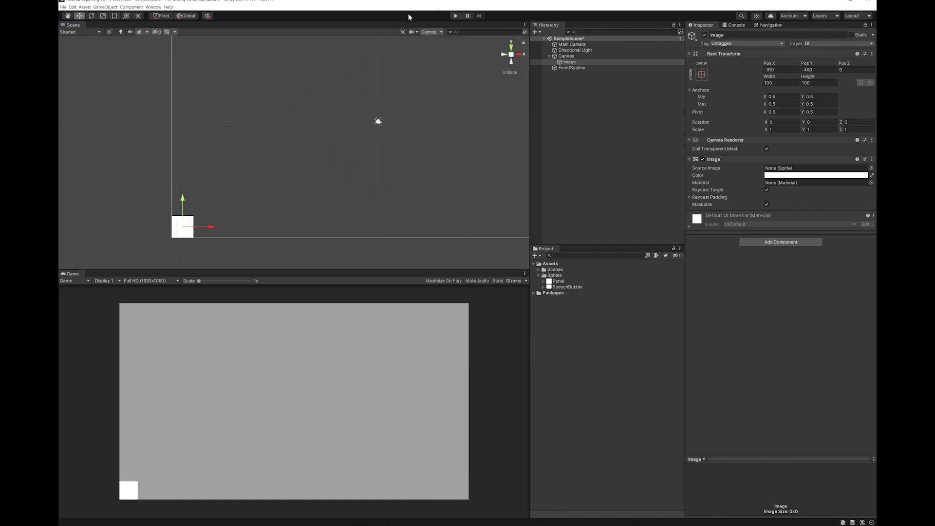
- Move the Image near the canvas centre with the Rect Tool
left_click(115, 16)
left_click_drag(188, 229, 432, 169)
mouse_move(406, 132)
left_mouse_down()
mouse_move(382, 127)
mouse_move(406, 132)
left_mouse_up()
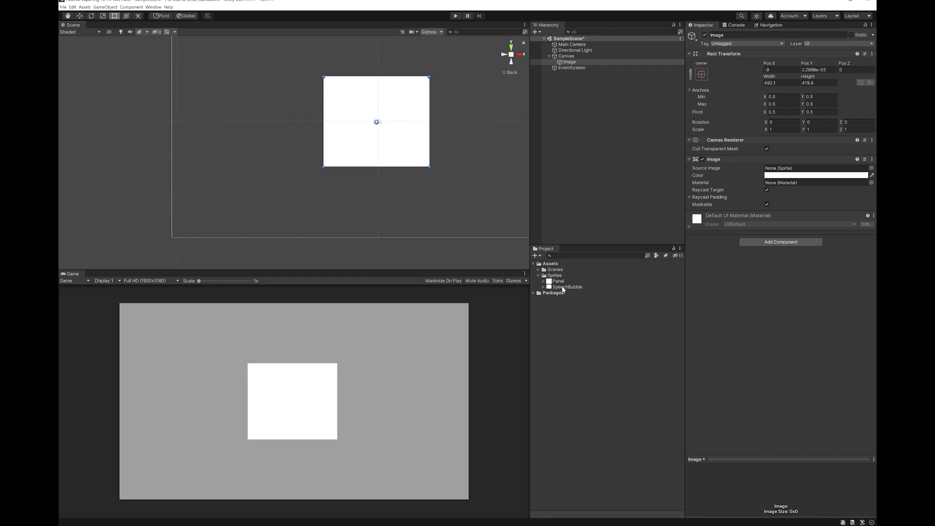
- Assign the SpeechBubble sprite to the Image and resize it to about 558 by 457
left_click_drag(565, 287, 785, 169)
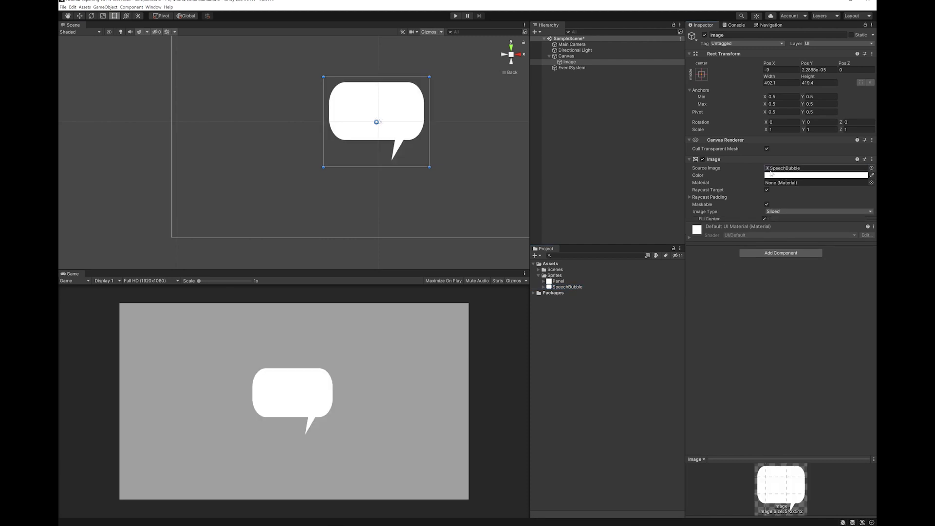
left_click_drag(414, 100, 311, 123)
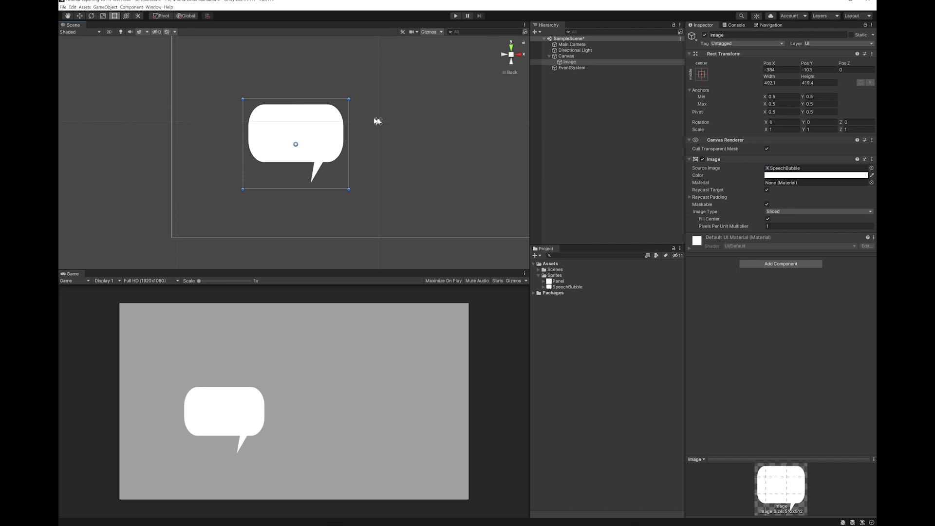
left_click_drag(291, 126, 486, 134)
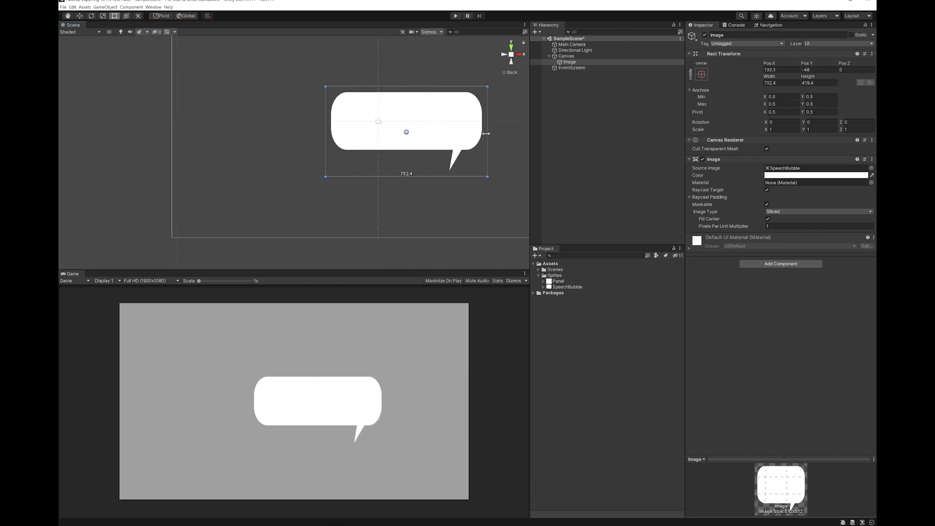
left_click_drag(381, 177, 383, 198)
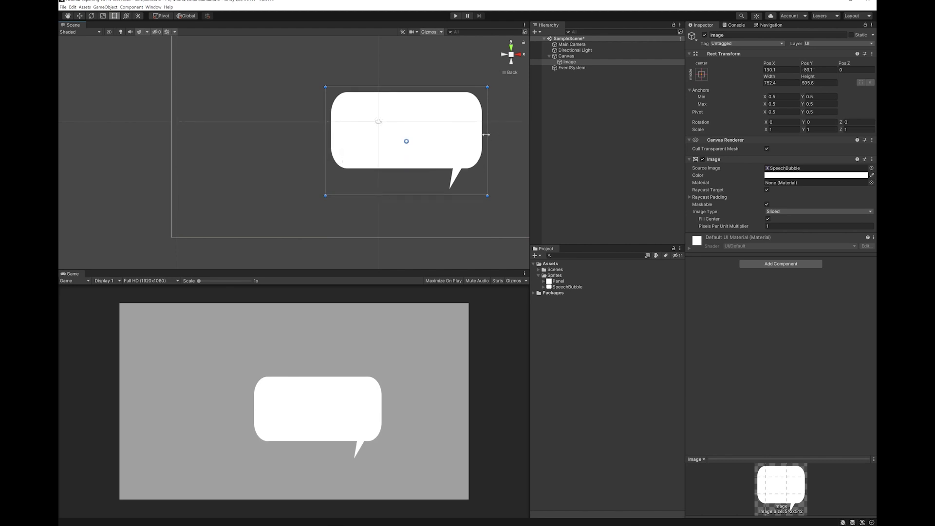
left_click_drag(487, 137, 444, 137)
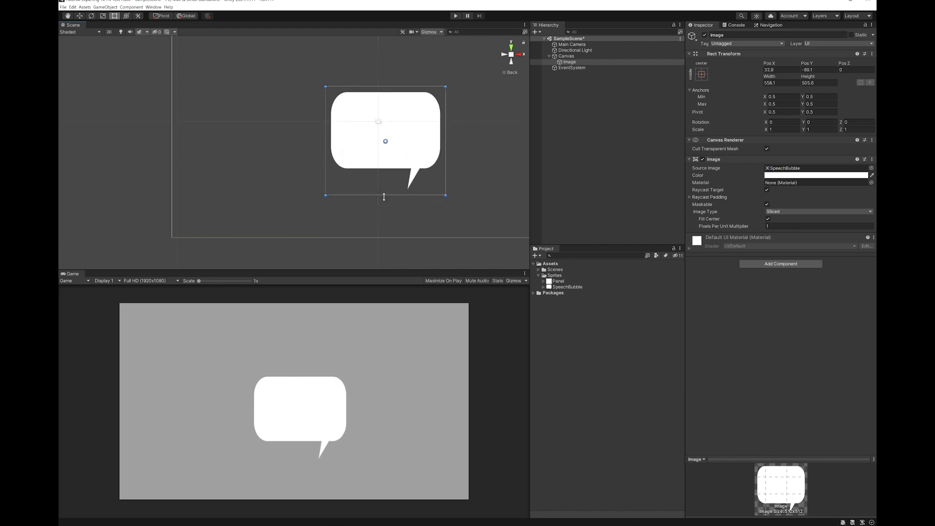
left_click_drag(384, 196, 384, 185)
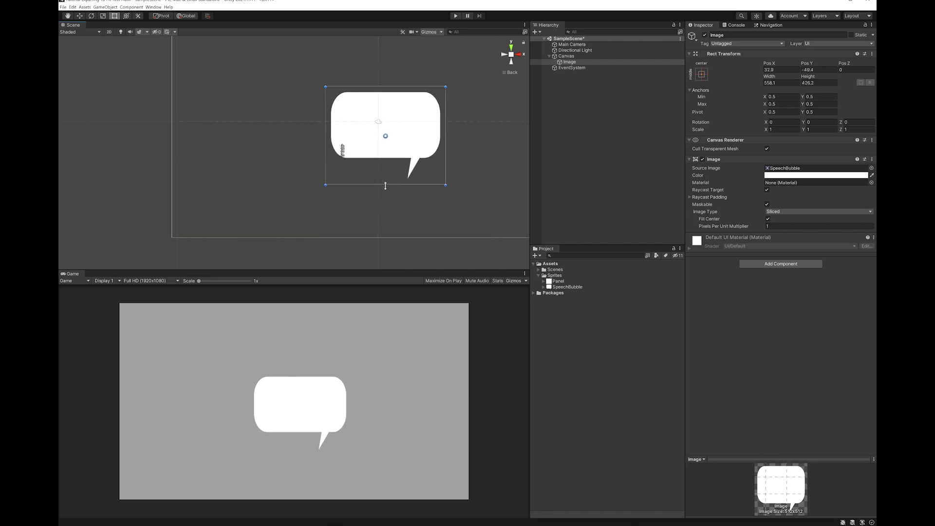
left_click(567, 56)
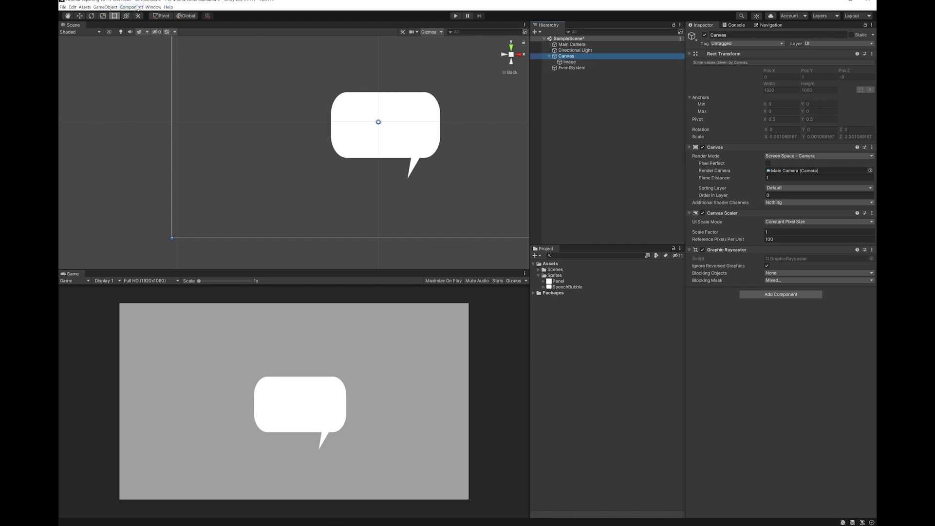
- Add a Text - TextMeshPro object under the Canvas and import TMP Essentials
left_click(105, 7)
mouse_move(146, 76)
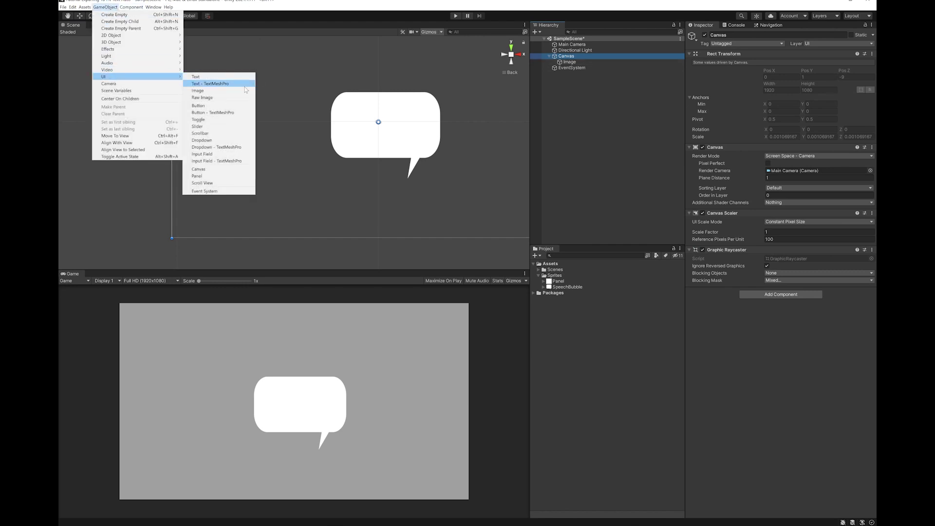
left_click(228, 84)
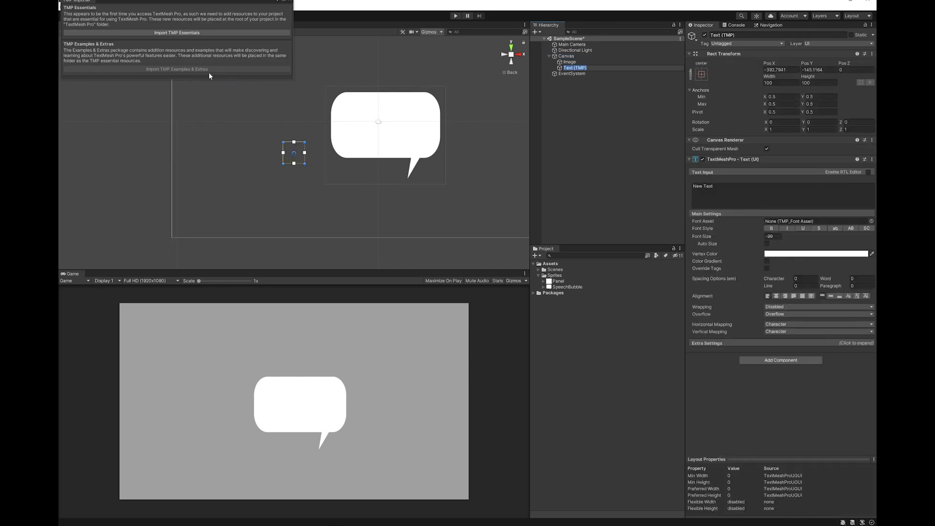
left_click(169, 33)
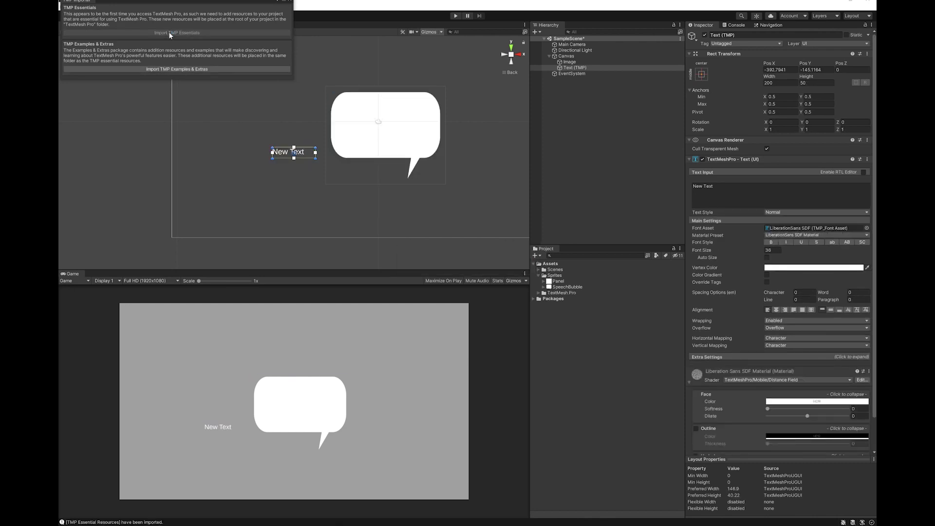
left_click(291, 2)
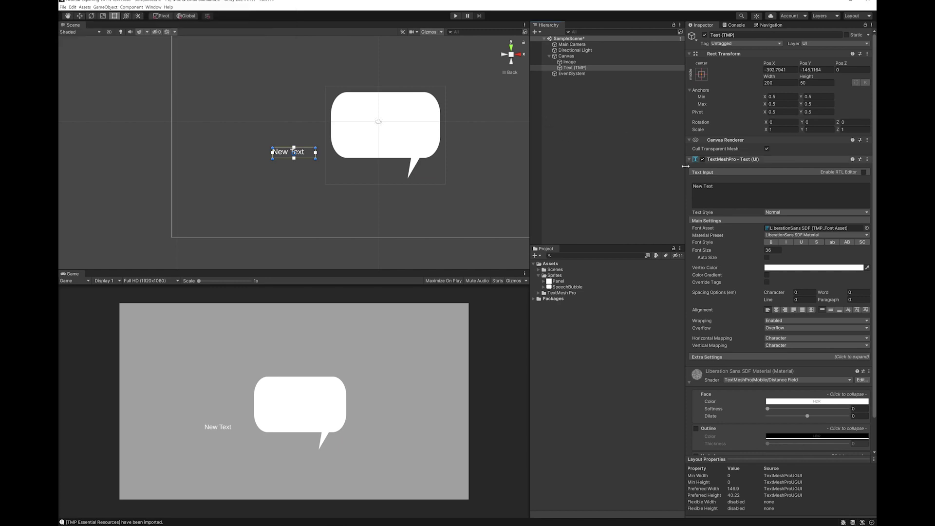
- Colour the New Text black and stretch its box over the speech bubble
left_click(778, 267)
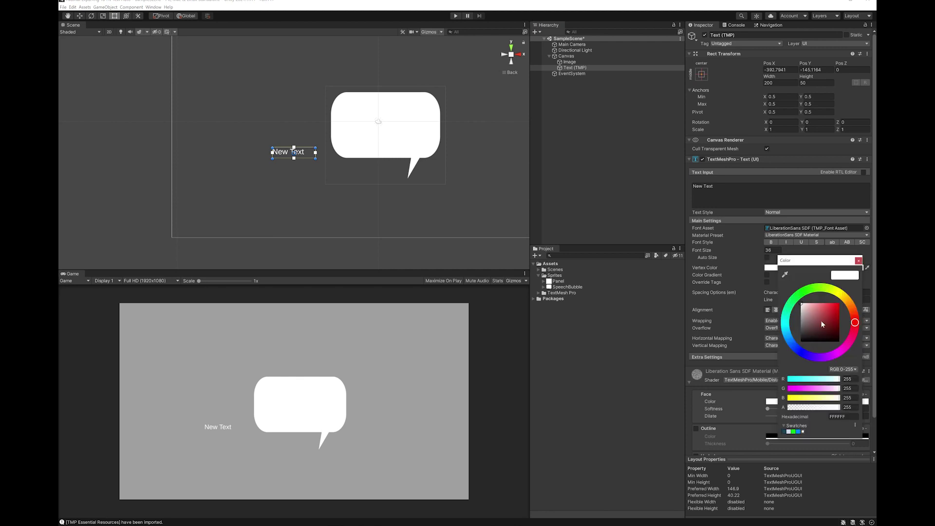
left_click_drag(823, 324, 796, 351)
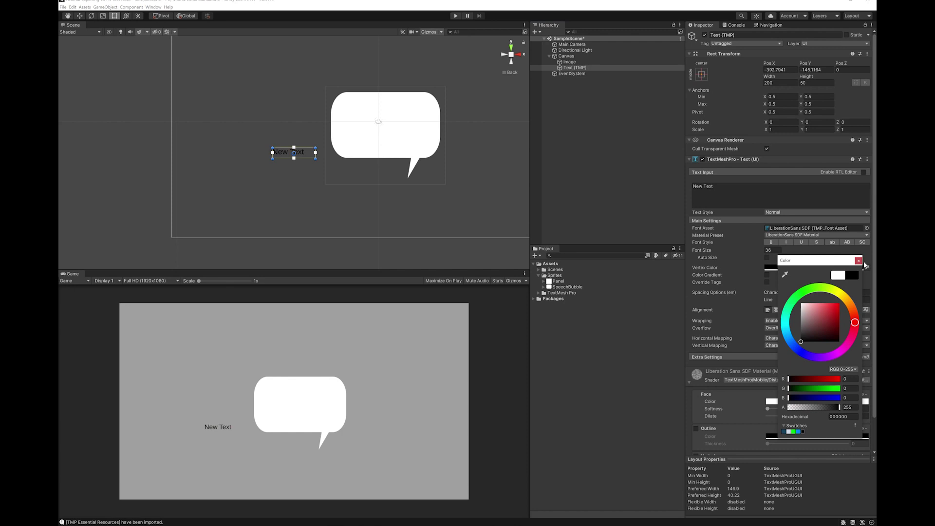
left_click(860, 260)
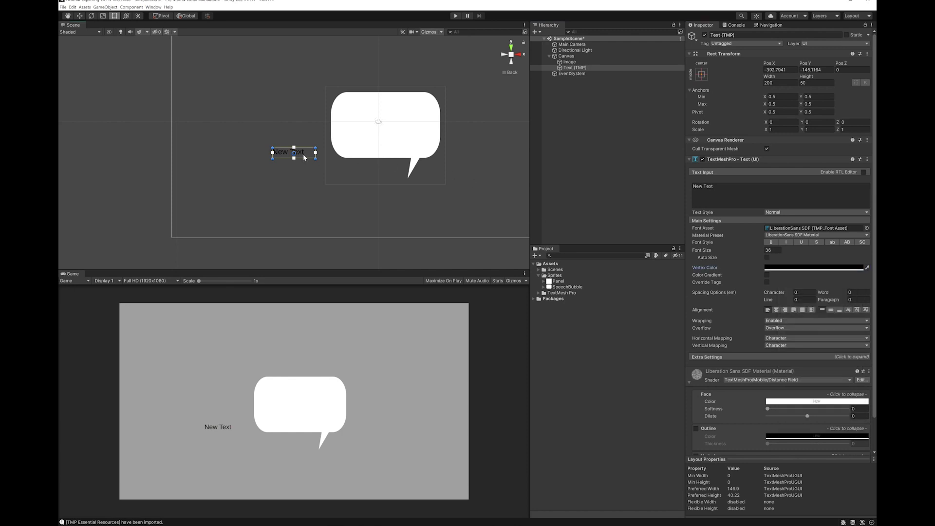
left_click_drag(301, 157, 446, 184)
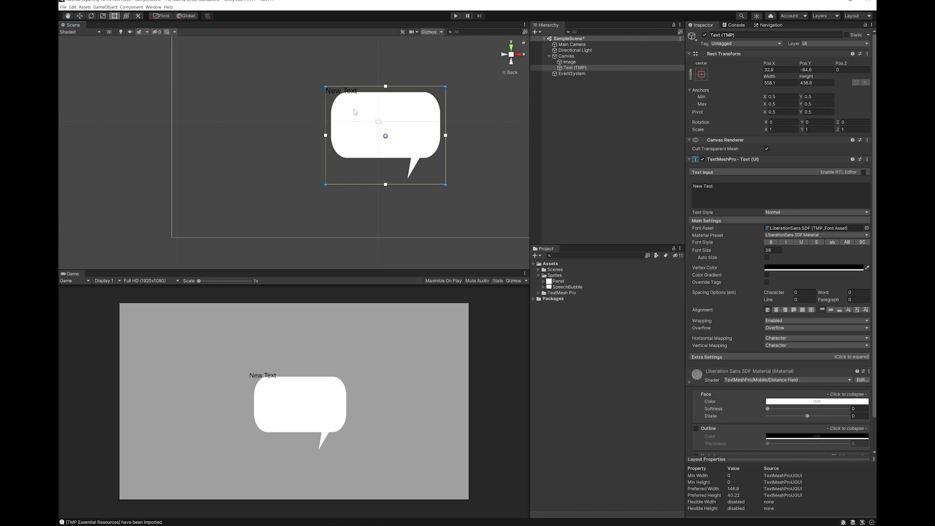
- Create an empty child object under Canvas and name it Container
left_click(571, 56)
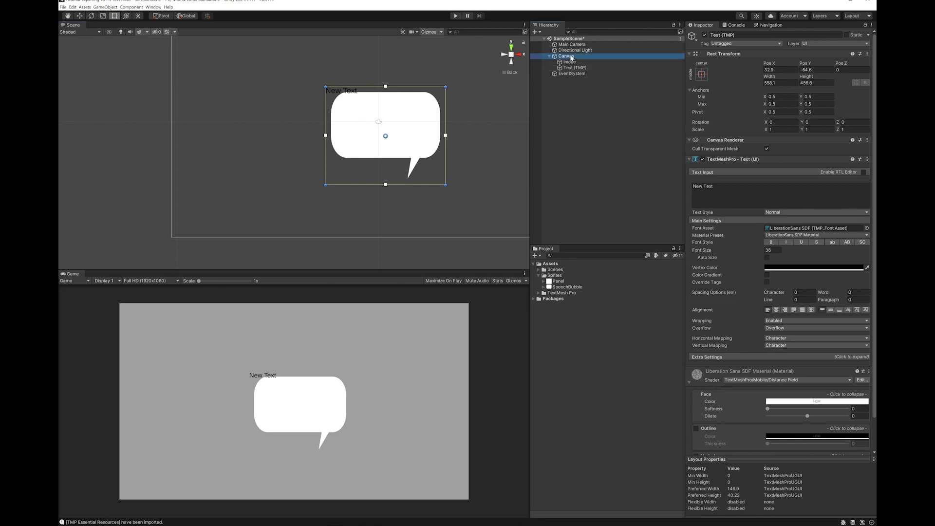
right_click(571, 56)
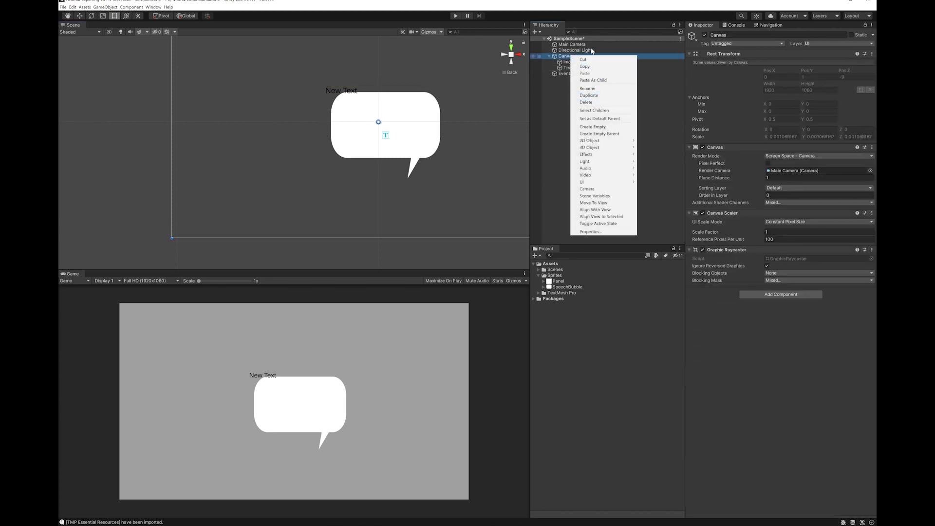
left_click(610, 127)
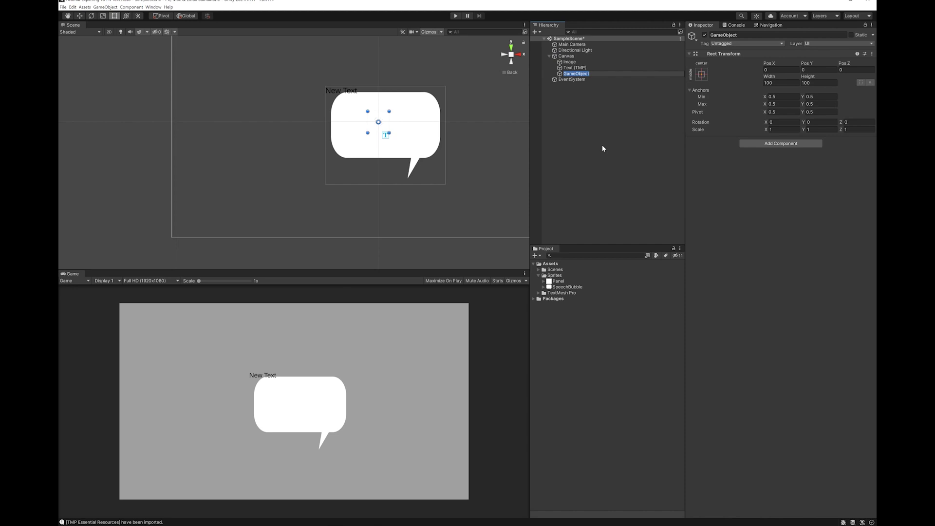
type("Container")
key("Return")
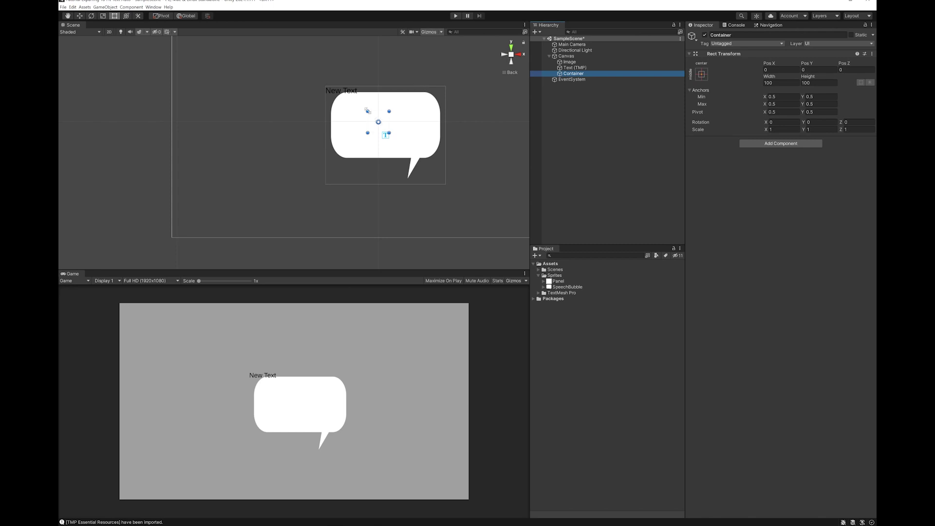
- Size the Container around the speech bubble (558.1×456.8) and nest Image inside it
left_click_drag(368, 111, 325, 87)
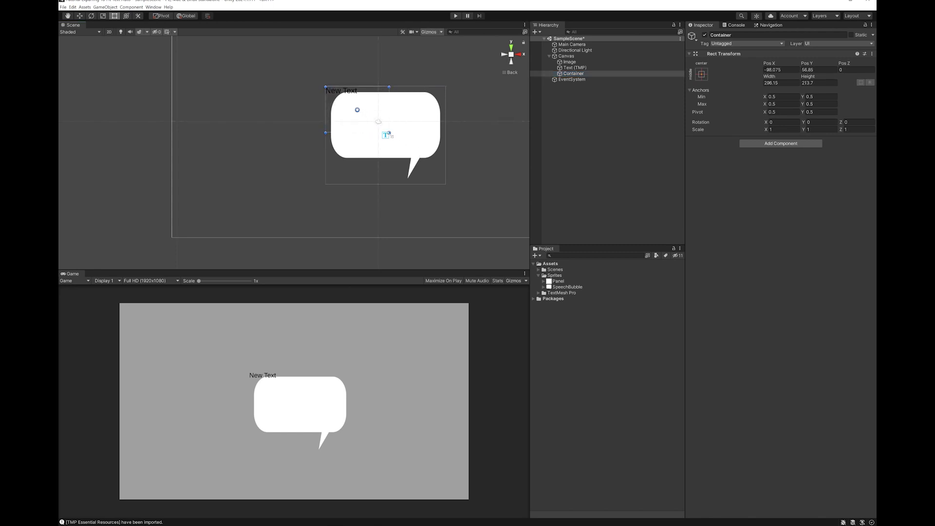
left_click_drag(389, 133, 446, 185)
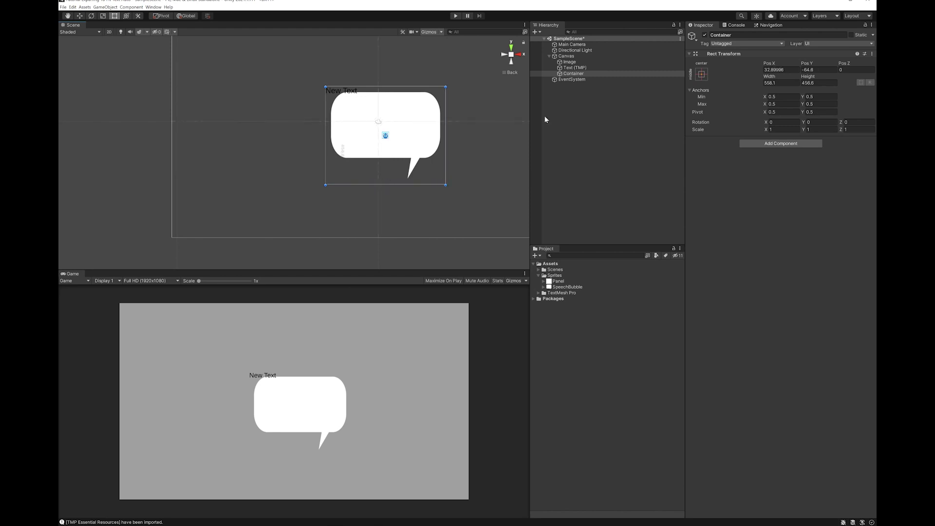
mouse_move(575, 63)
left_mouse_down()
mouse_move(591, 77)
mouse_move(578, 73)
left_mouse_up()
- Add a Vertical Layout Group to Container: control child width/height, no height expand, Upper Center
left_click(582, 61)
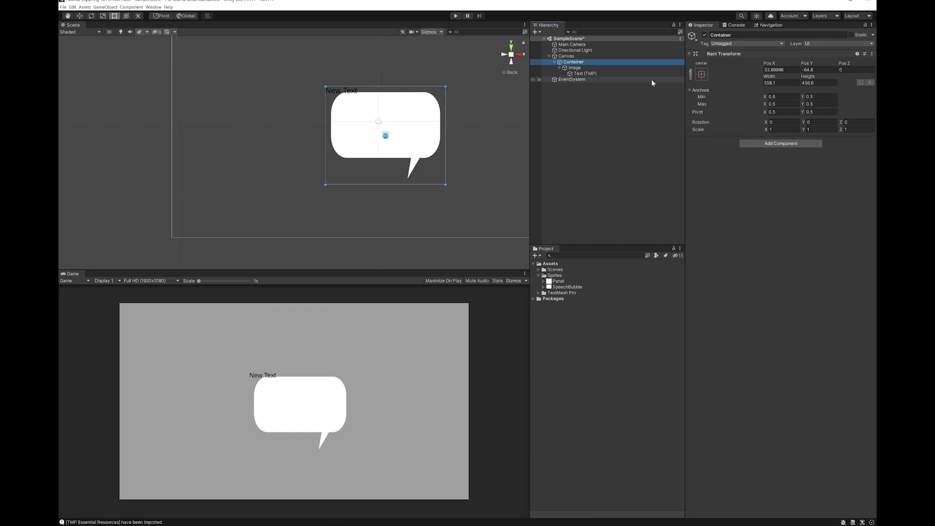
left_click(762, 144)
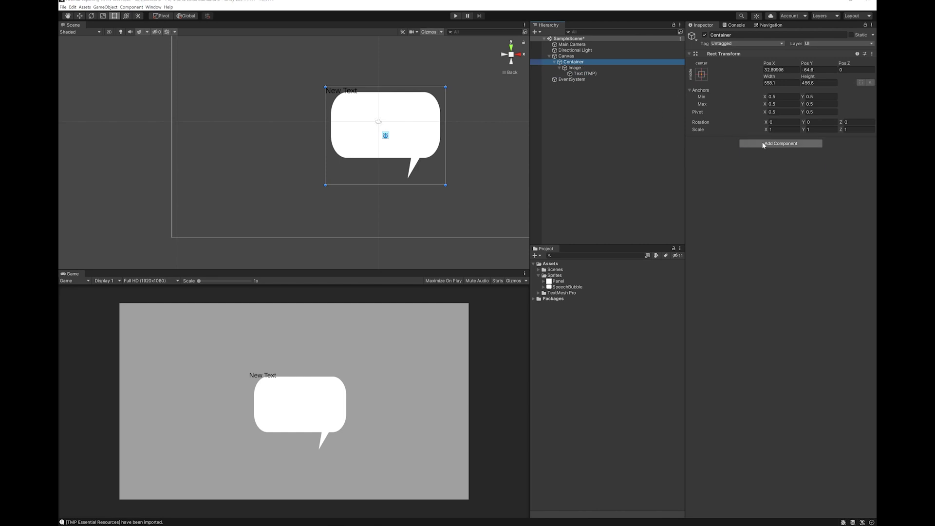
type("ver")
type("c")
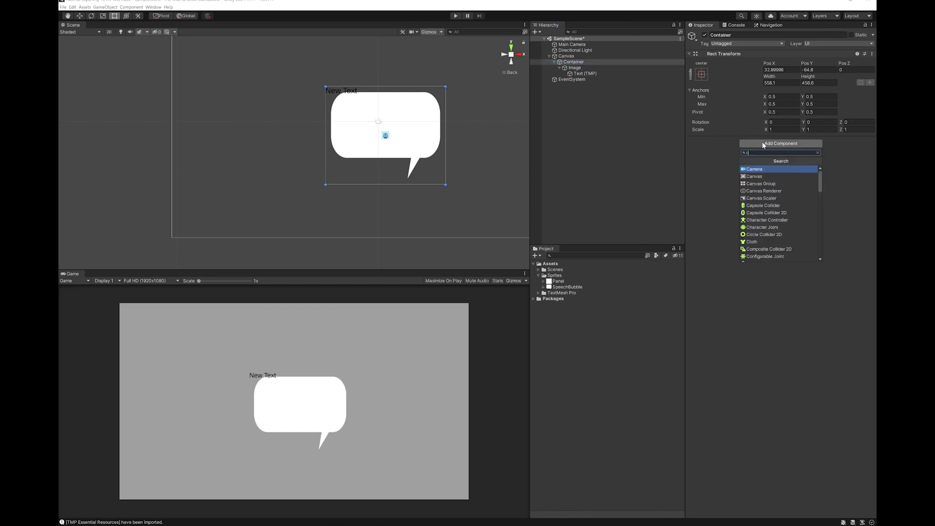
type("ont")
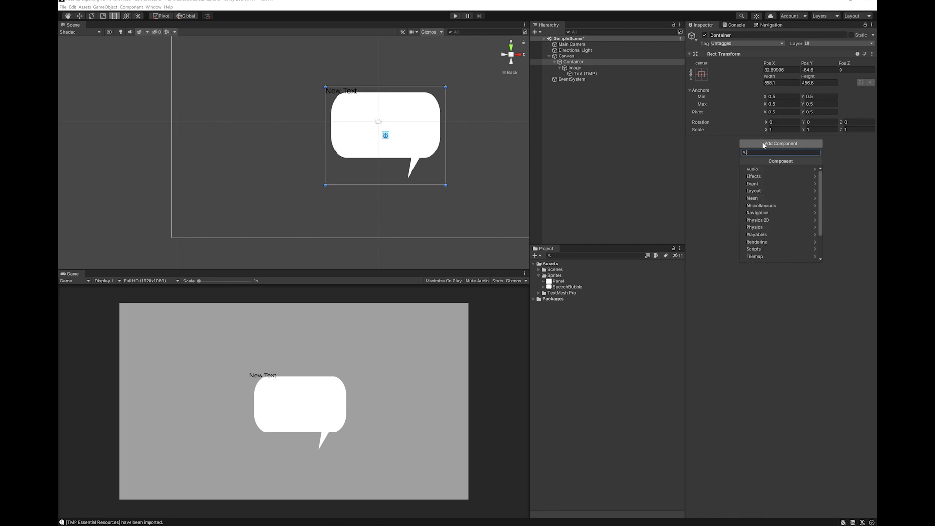
key("Escape")
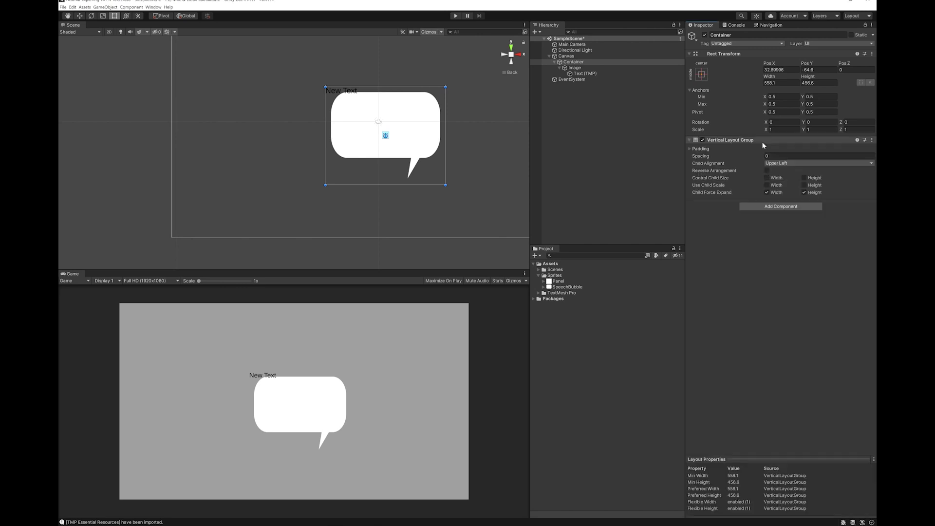
left_click(767, 178)
left_click(804, 178)
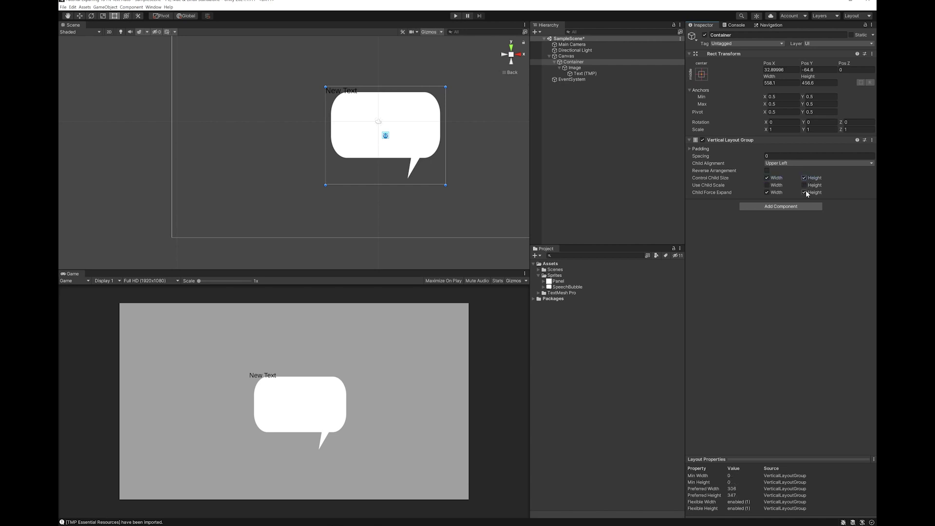
left_click(804, 192)
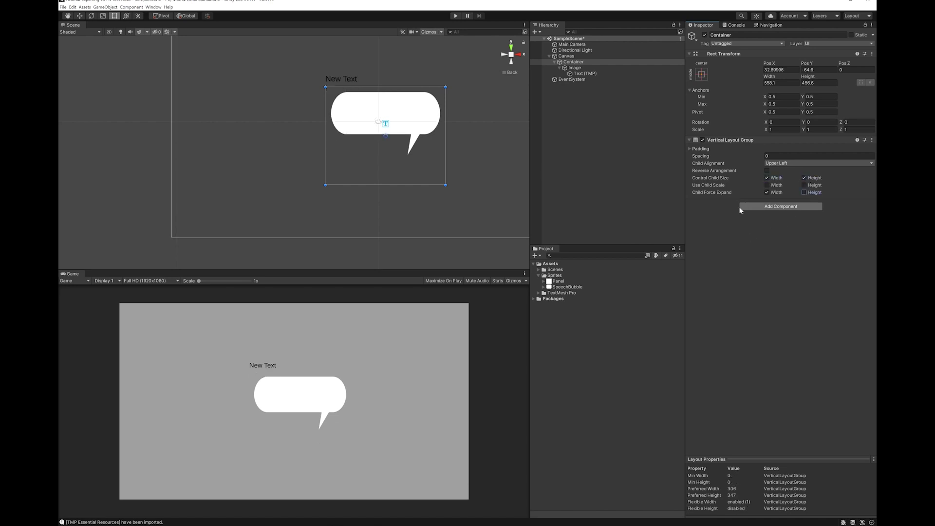
left_click(793, 165)
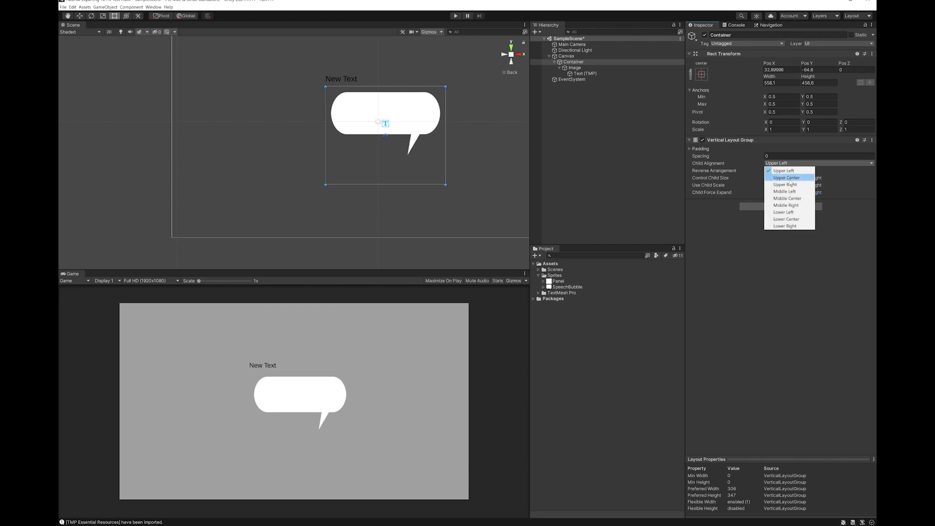
left_click(789, 178)
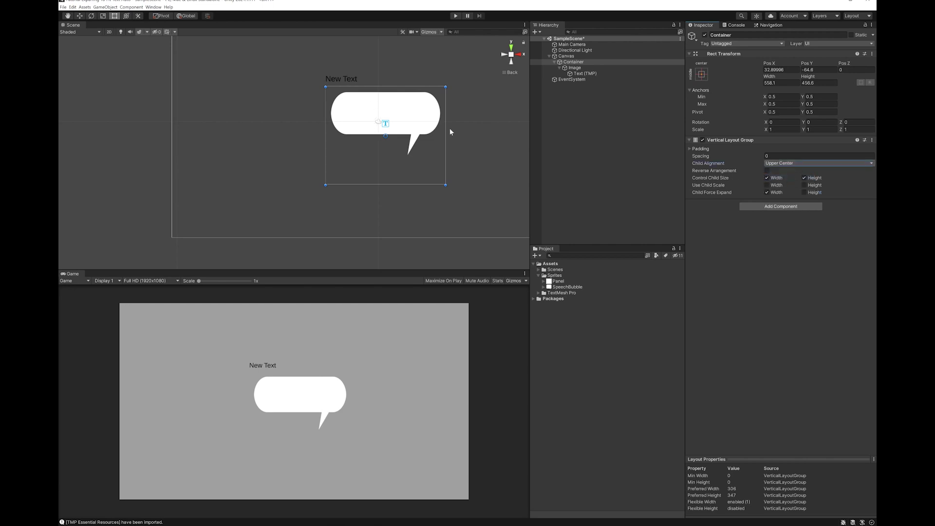
- Set the Container's pivot Y to 1 so it anchors from the top
left_click(818, 113)
type("0.5")
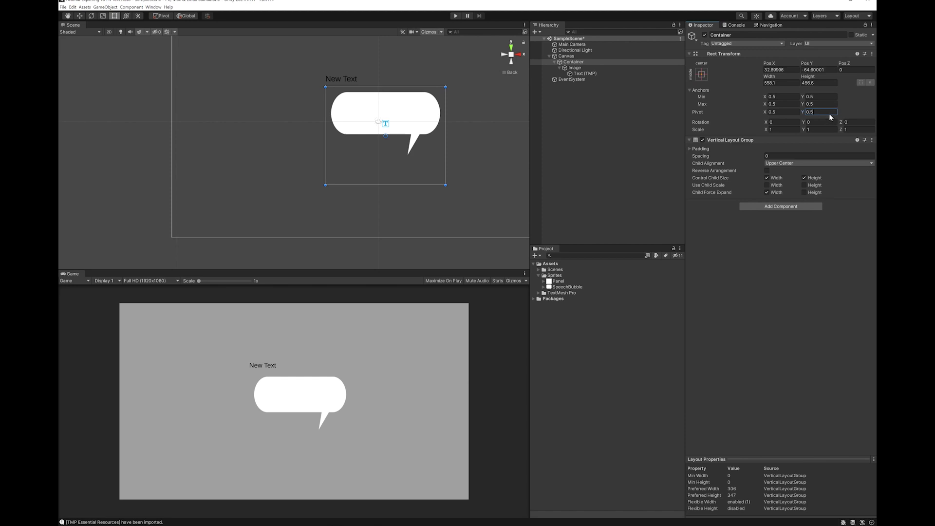
double_click(804, 113)
type("1")
- Add a Content Size Fitter to Container with Vertical Fit set to Preferred Size
left_click(763, 206)
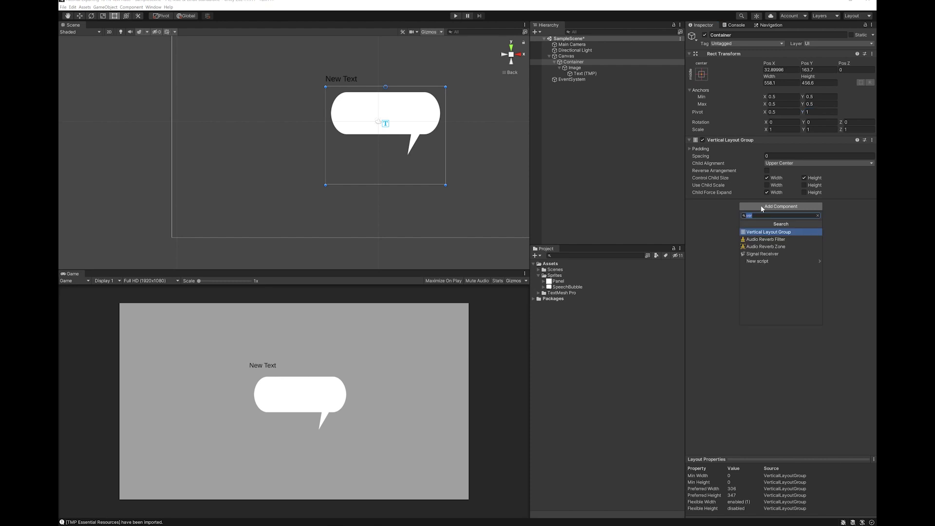
type("conten")
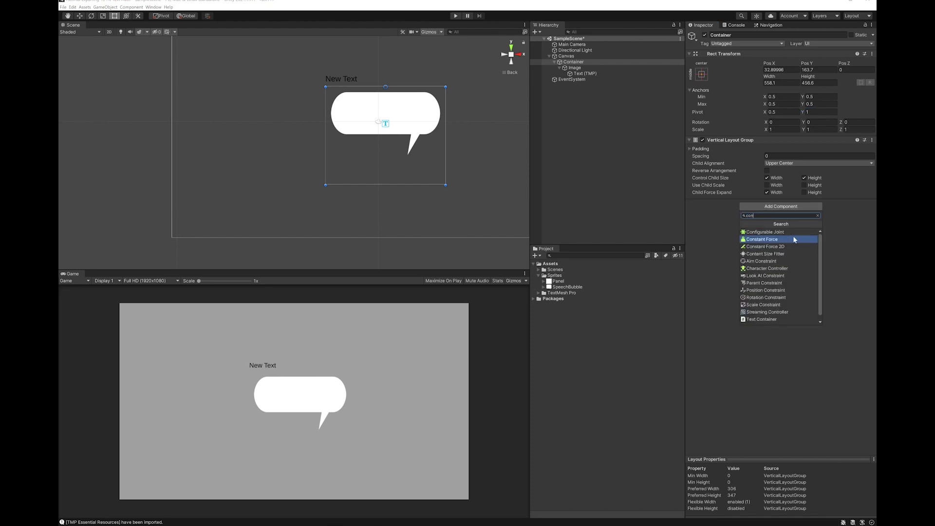
left_click(786, 232)
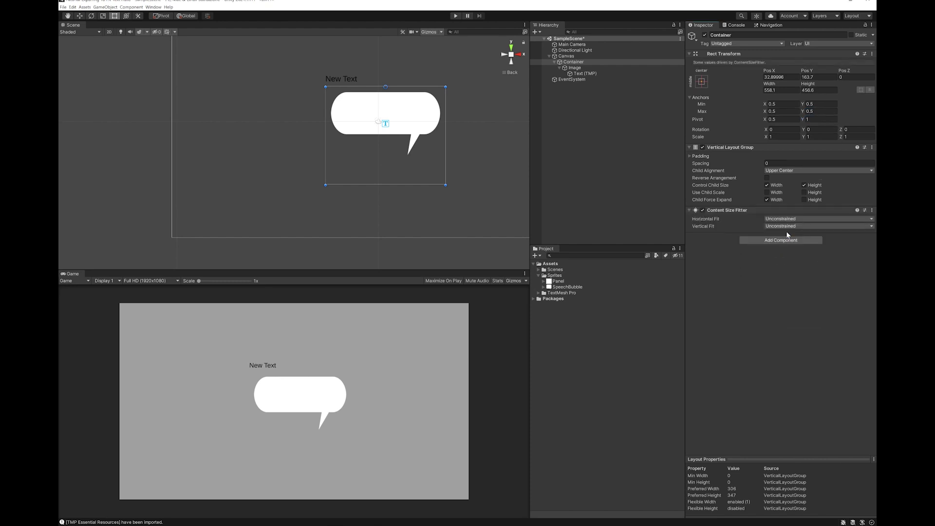
left_click(802, 225)
left_click(790, 248)
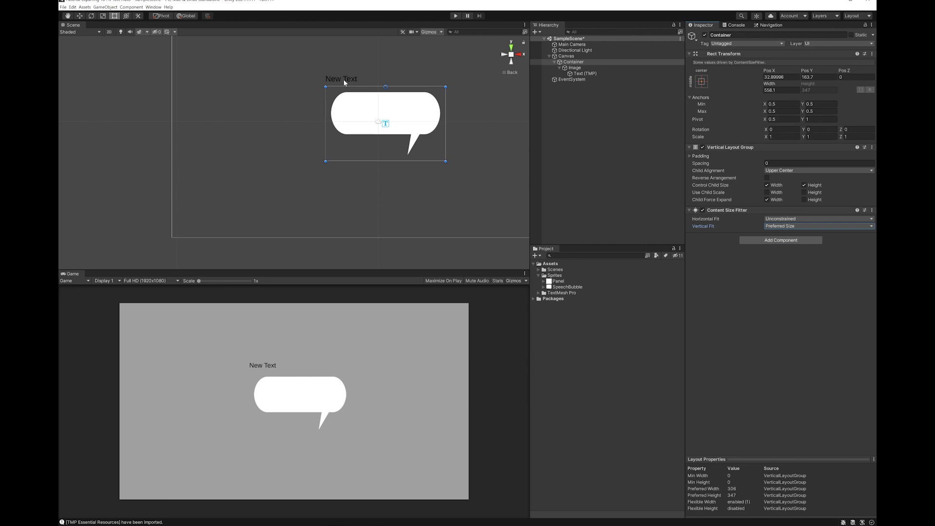
left_click(577, 68)
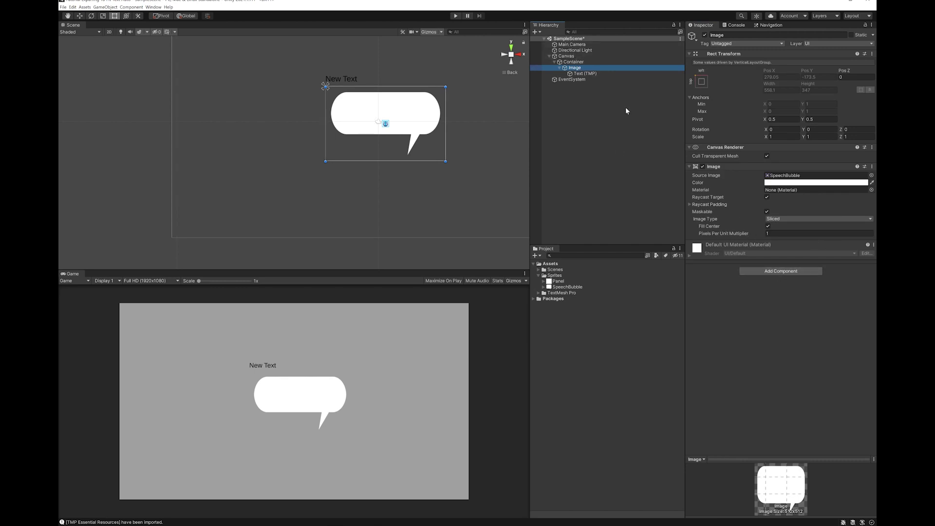
- Rename the bubble image to ImageSpeechBubble
left_click(778, 34)
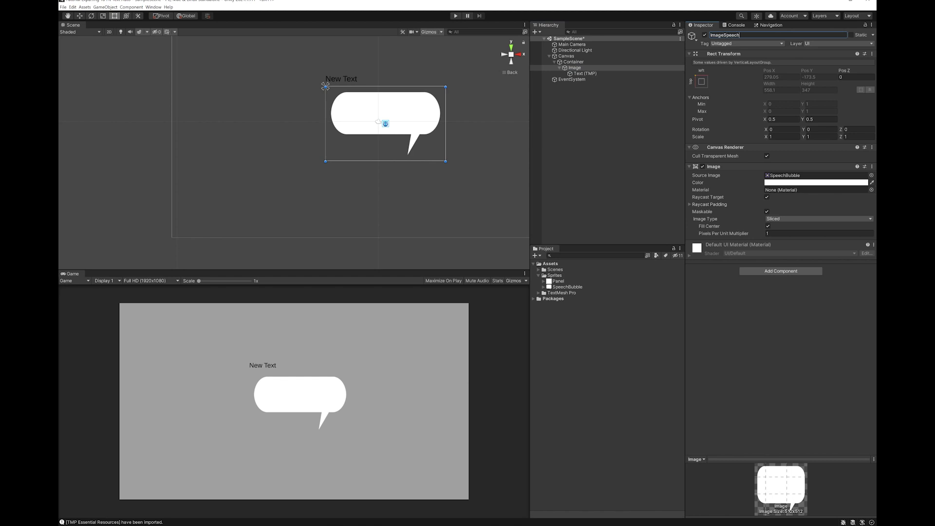
type("SpeechBubble")
key("Return")
- Add a Vertical Layout Group controlling child width/height, no height expand, aligned Middle Center
left_click(756, 268)
type("vertical")
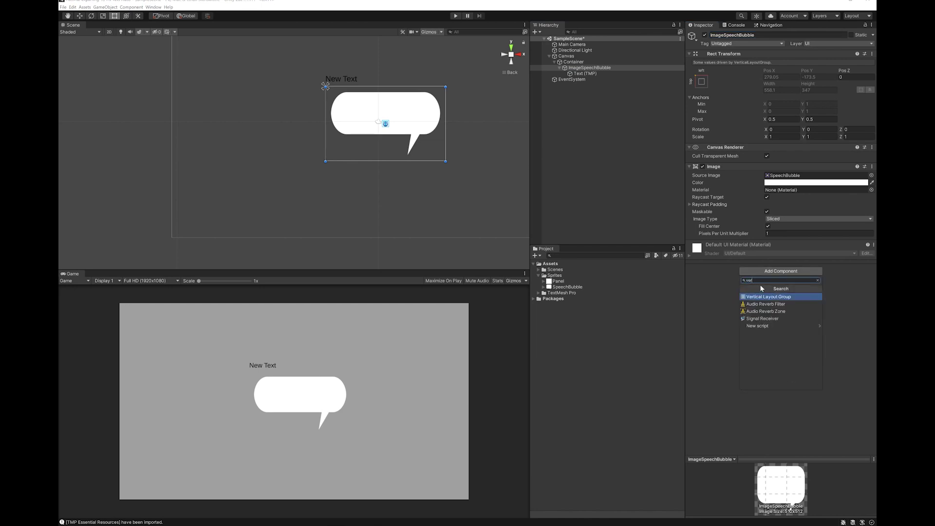
key("Return")
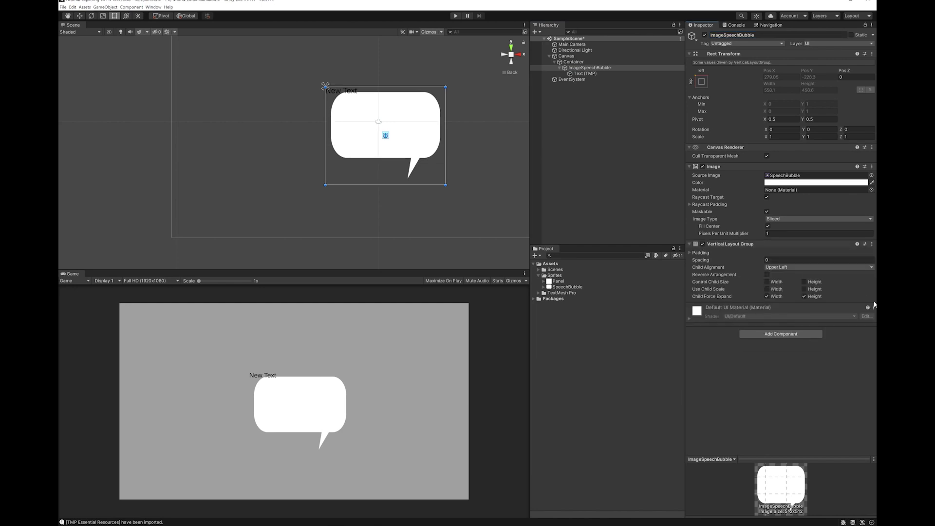
left_click(768, 282)
left_click(804, 283)
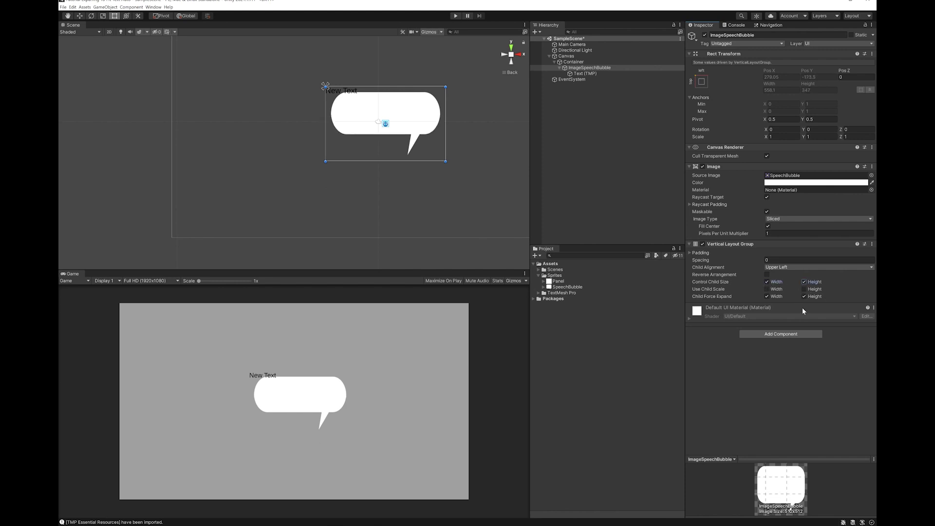
left_click(805, 297)
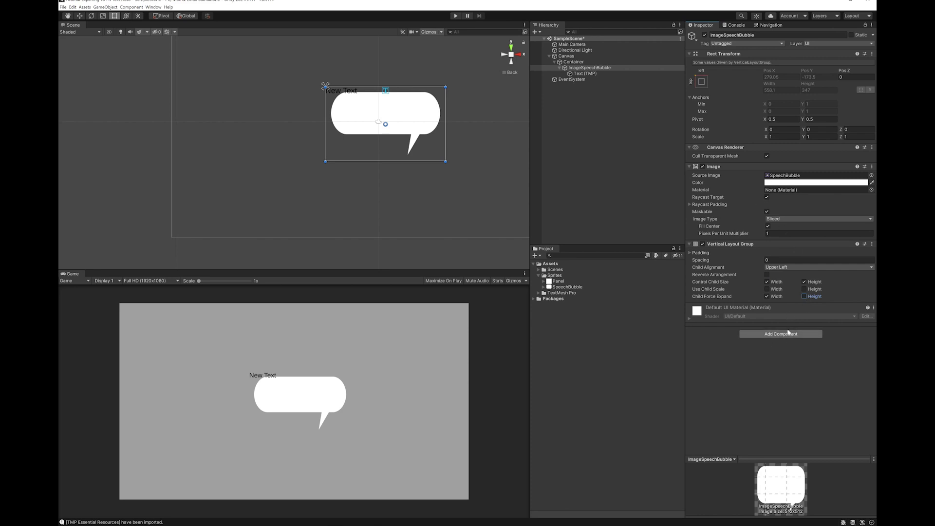
left_click(786, 267)
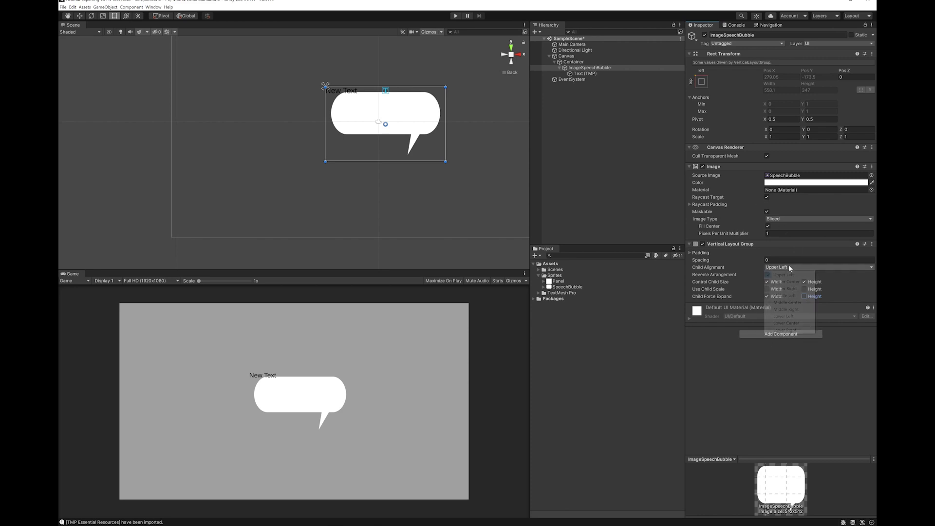
left_click(786, 302)
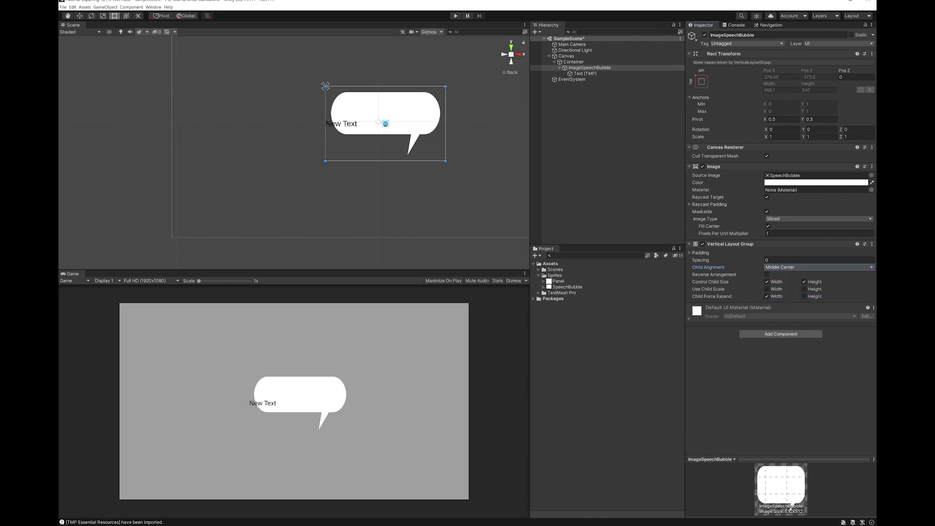
left_click(661, 68)
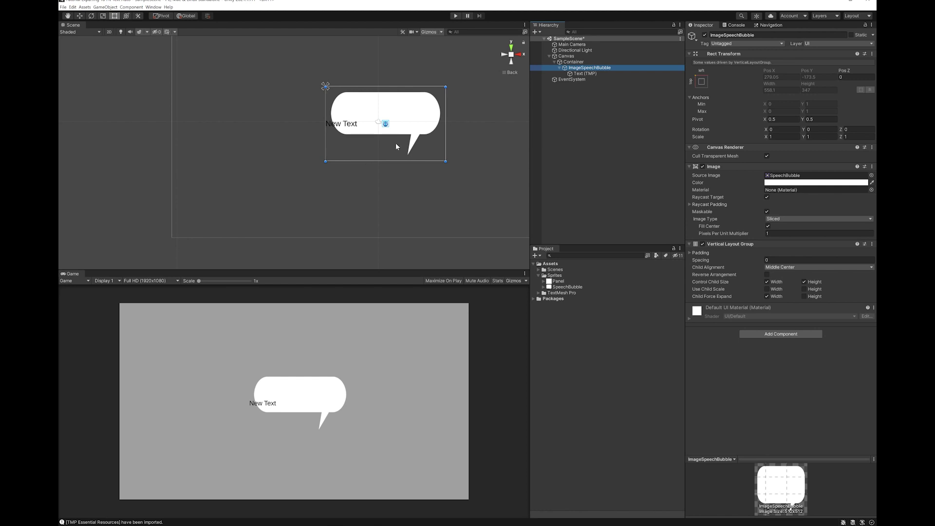
- Append several sample sentences with a line break, ending 'as the amoung of text grows.'
left_click(594, 73)
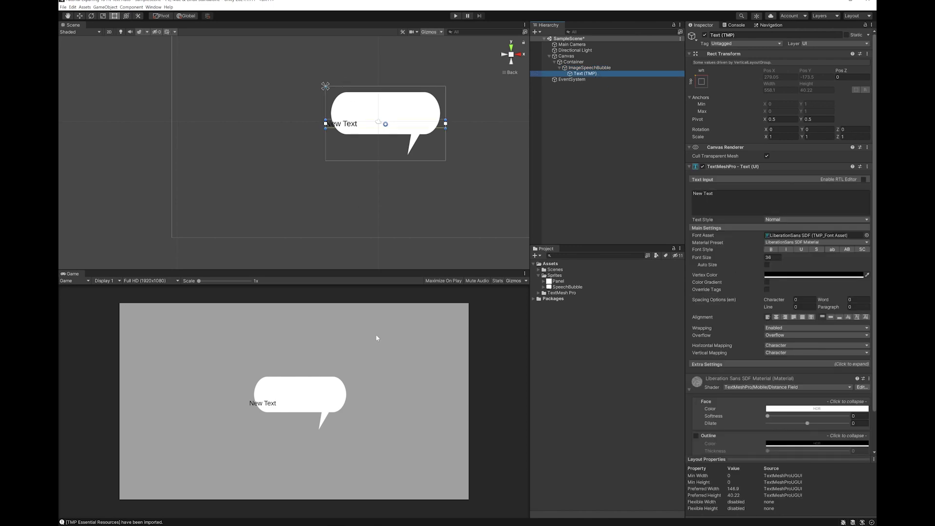
left_click(721, 200)
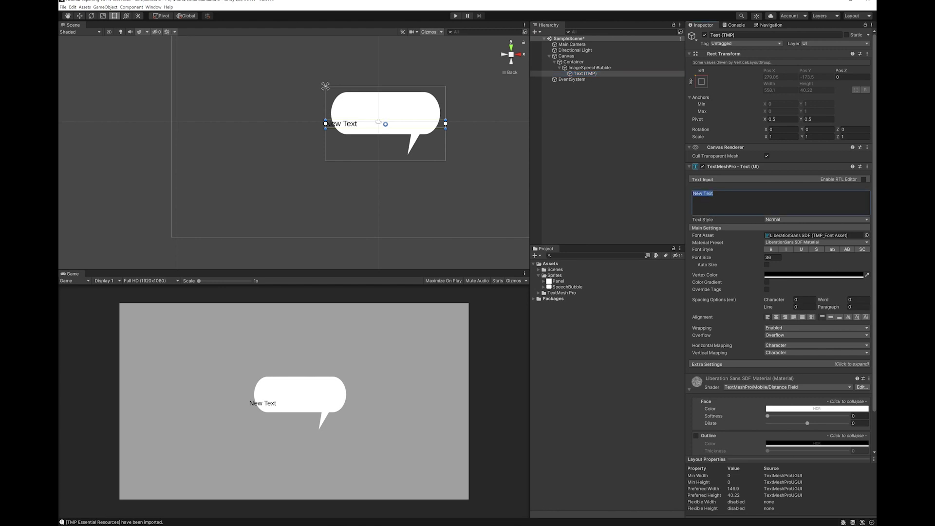
type("Just adding some text so tha")
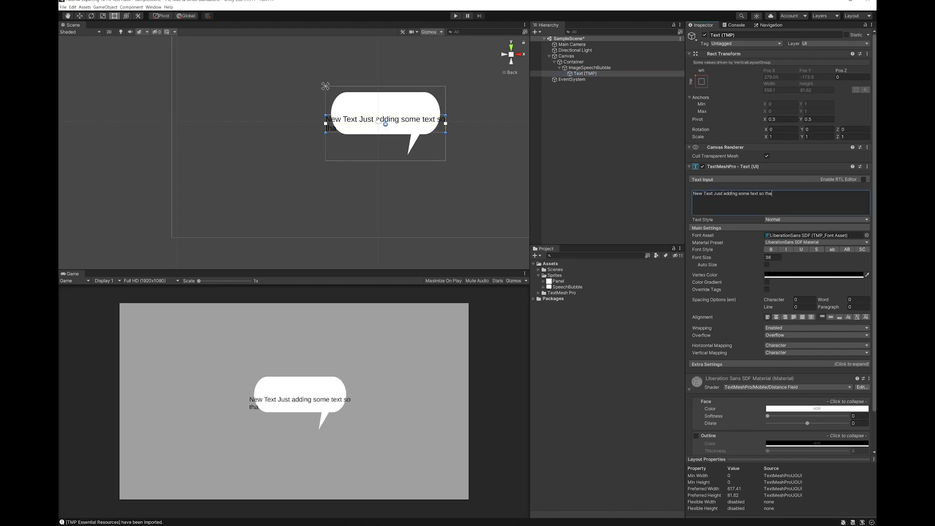
type("t you can see the speech bubble grow.")
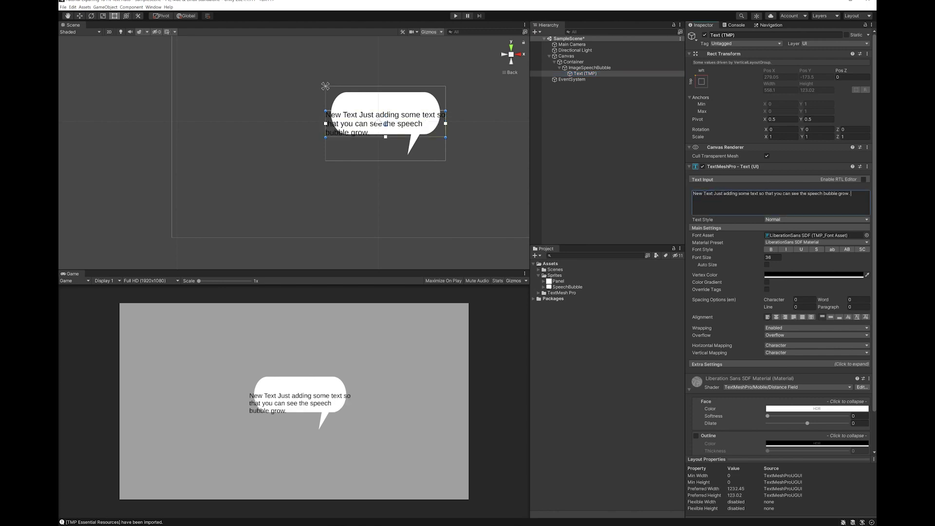
key("Return")
type("We need a lot of text to fil")
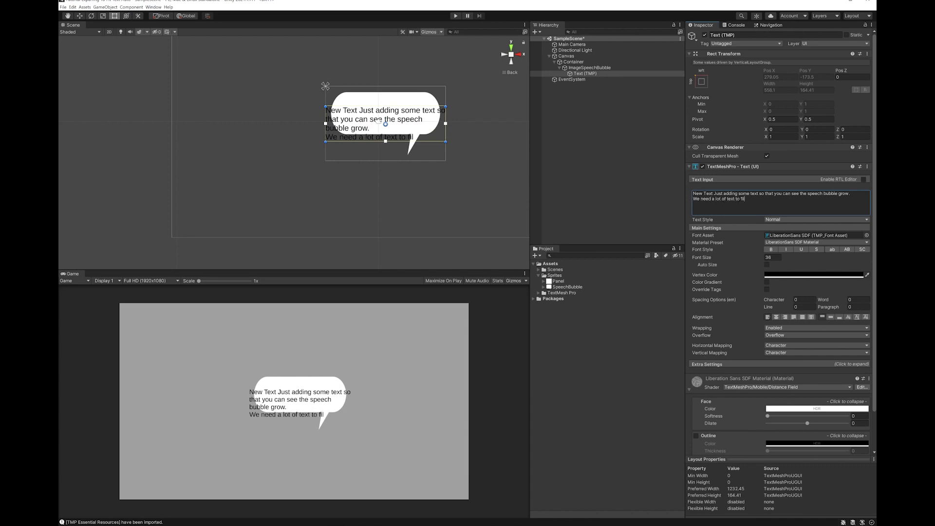
type("l this and meet the minimum size and make i")
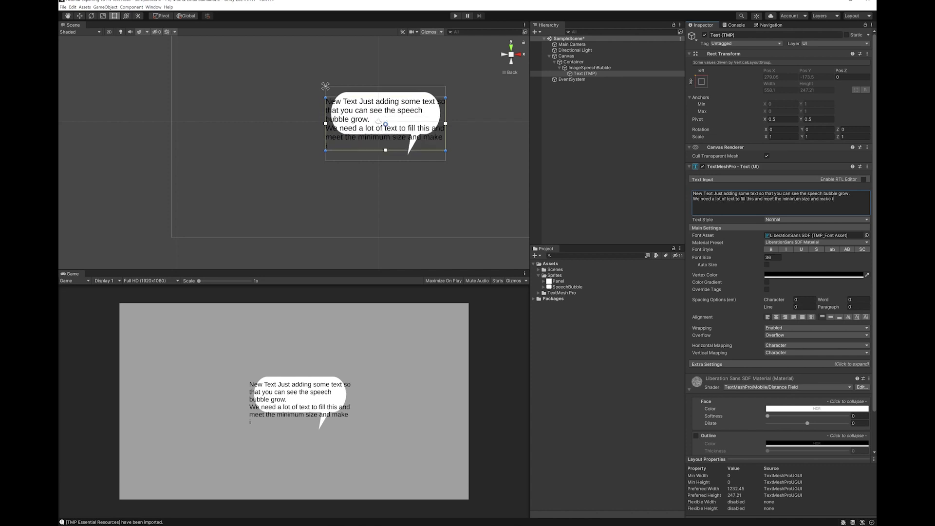
type("t grow bigger. How much more until")
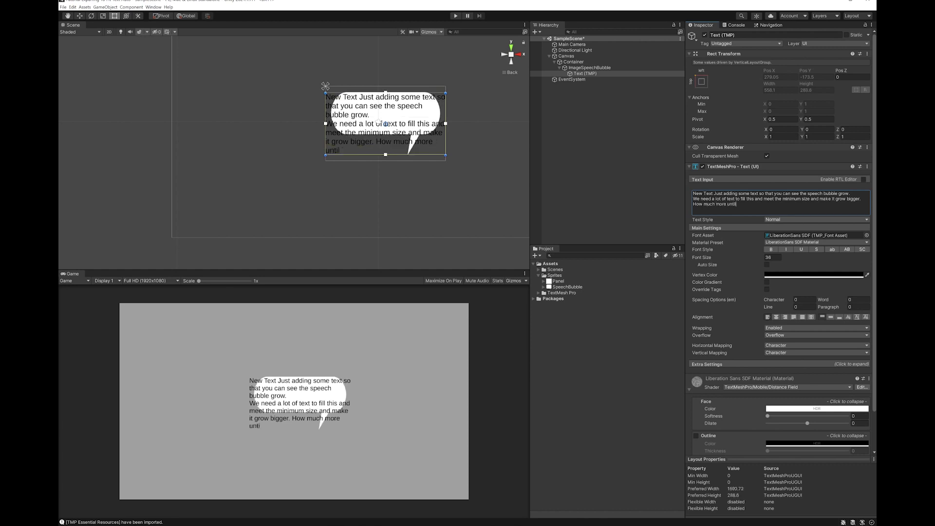
type("it starts to expand. Now it wi")
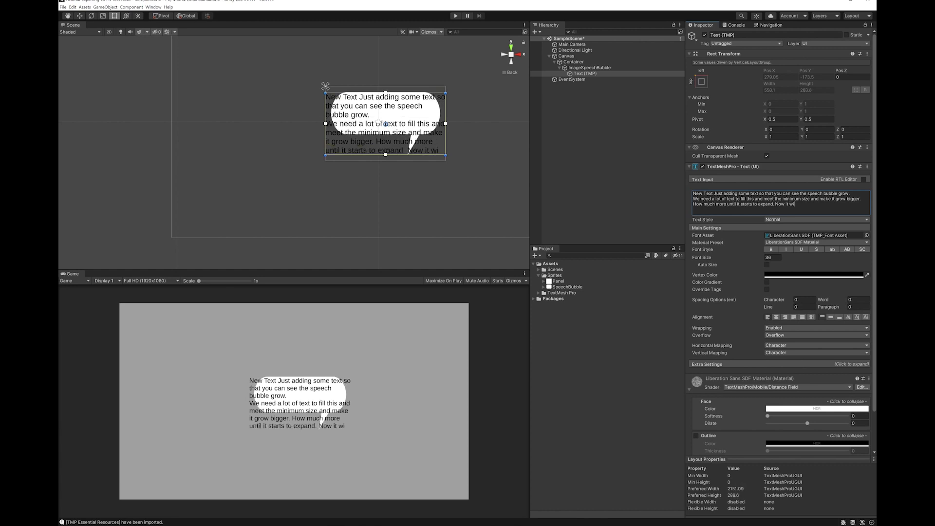
type("ll start expaning and growing bigger as the ")
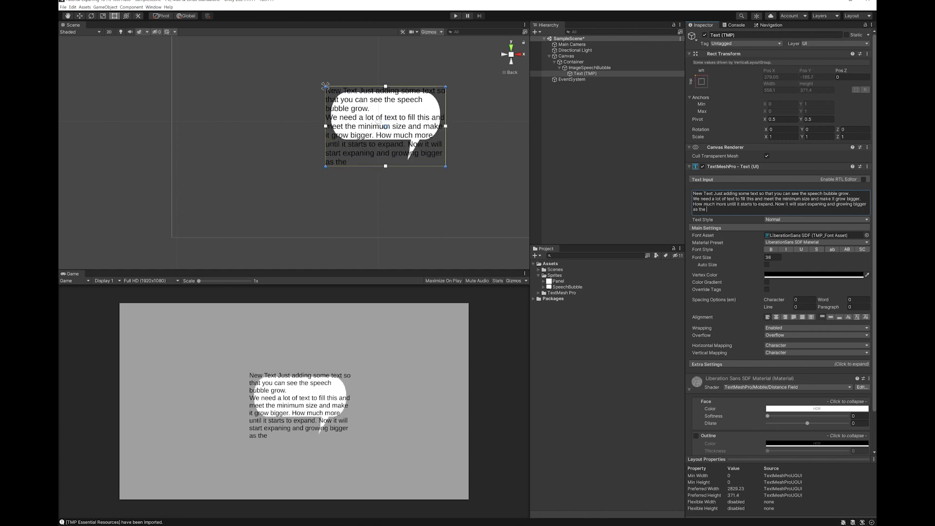
type("amoung of text grows.")
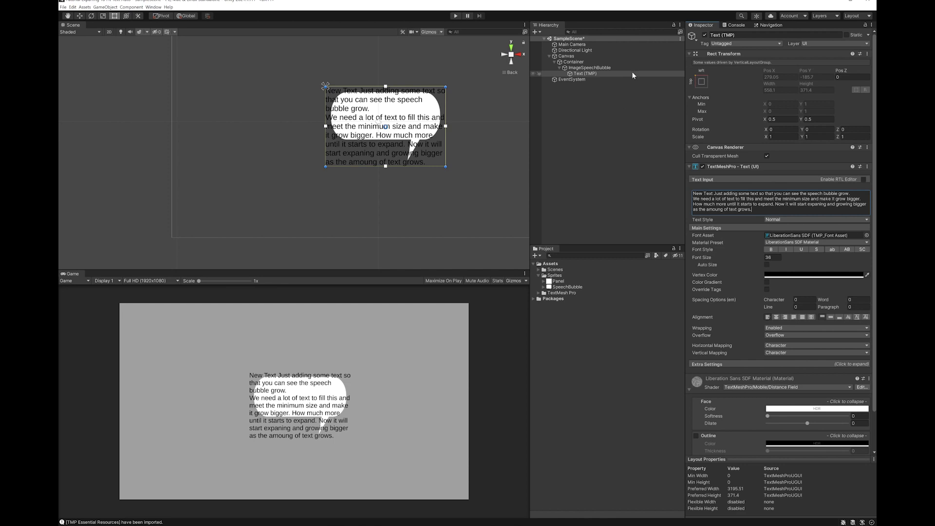
left_click(607, 69)
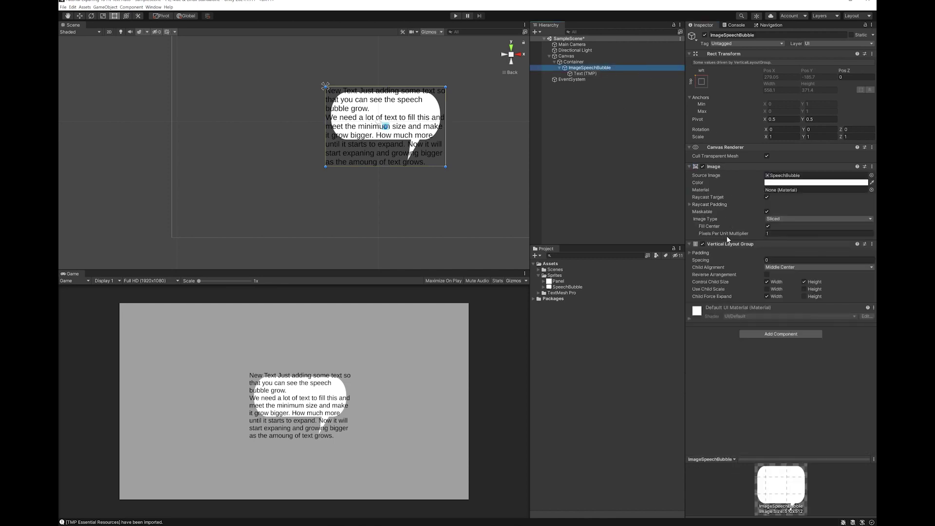
- Set the bubble layout's left and right padding to 50
left_click(690, 253)
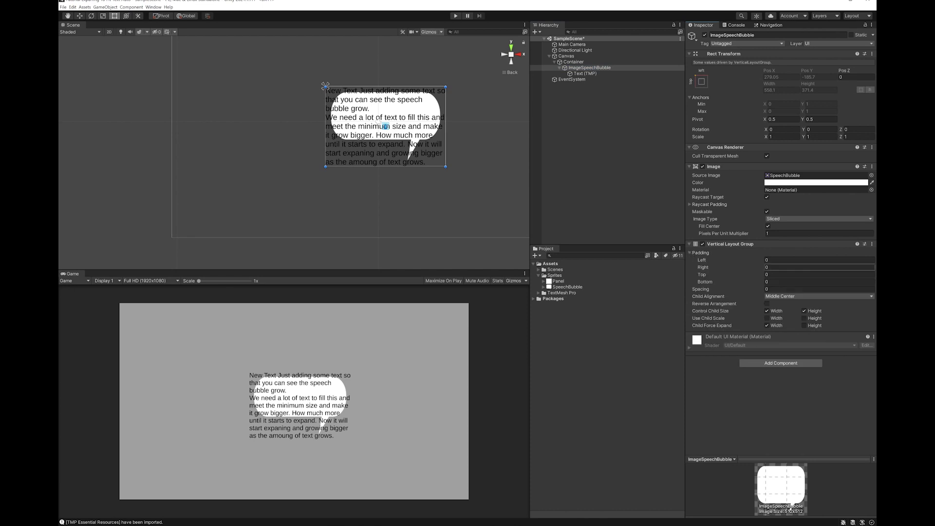
left_click(775, 260)
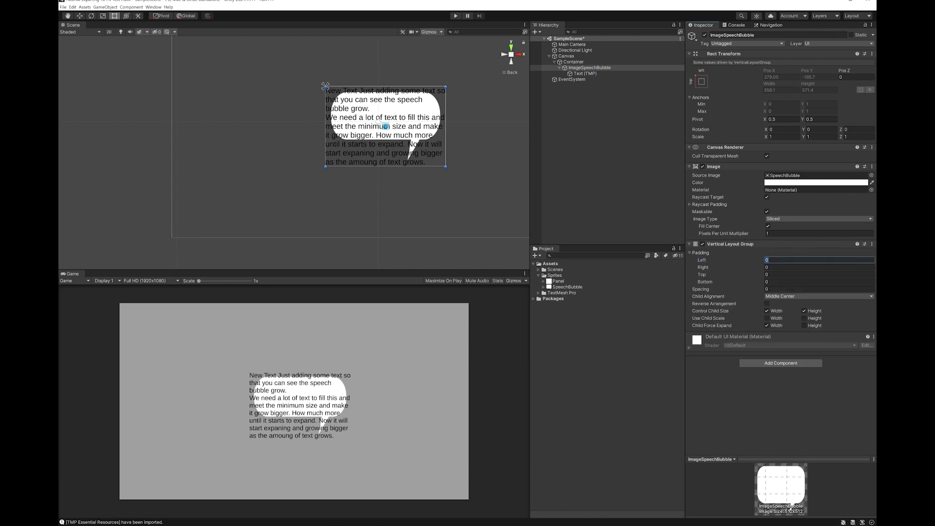
type("50")
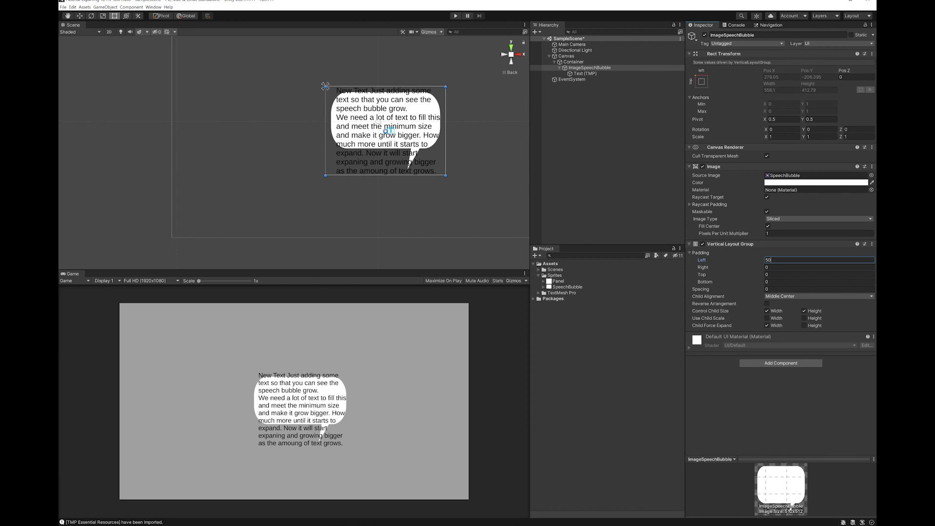
key("Tab")
type("50")
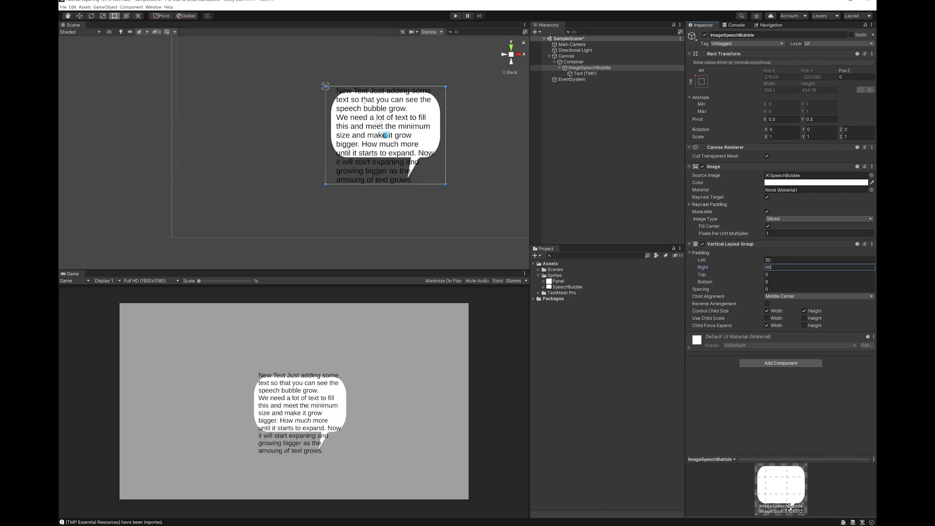
key("Tab")
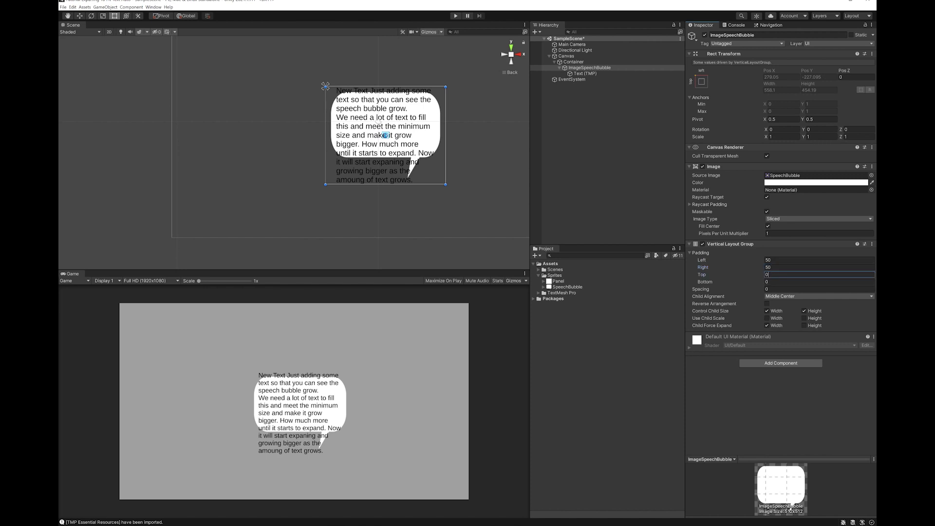
- Set the bubble layout's top padding to 80 and bottom padding to 180
type("50")
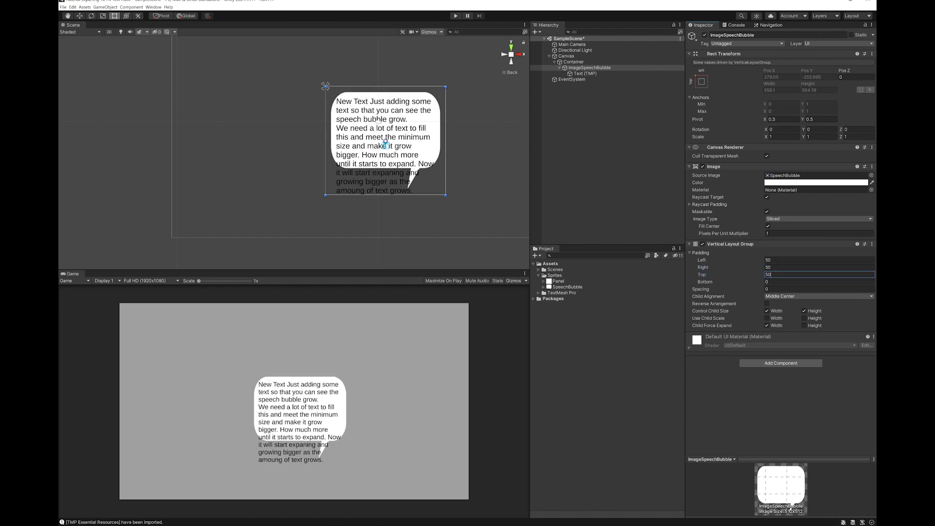
key("BackSpace")
key("BackSpace")
type("80")
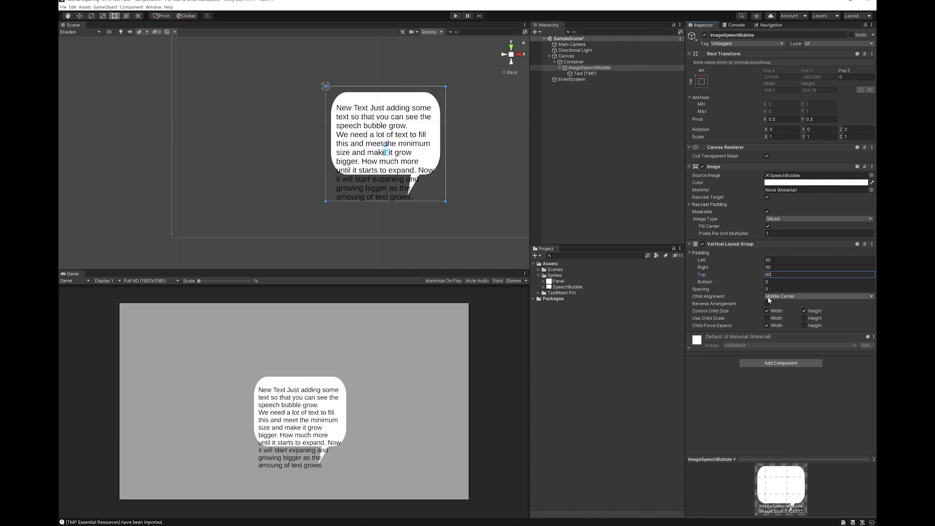
key("Tab")
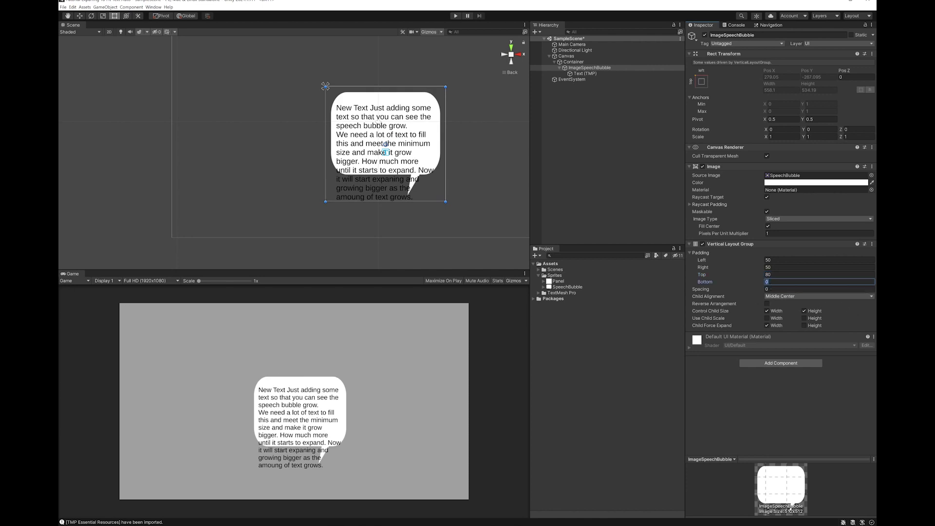
type("150")
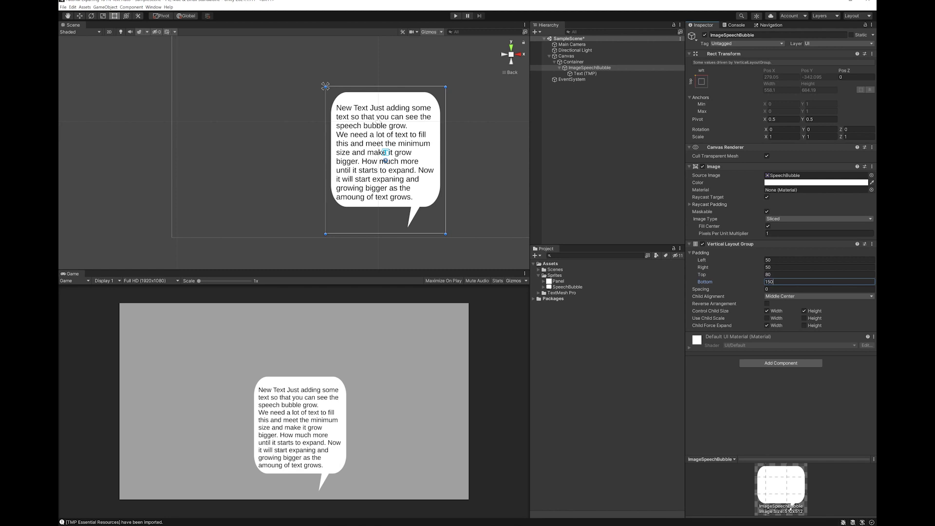
key("BackSpace")
key("BackSpace")
type("80")
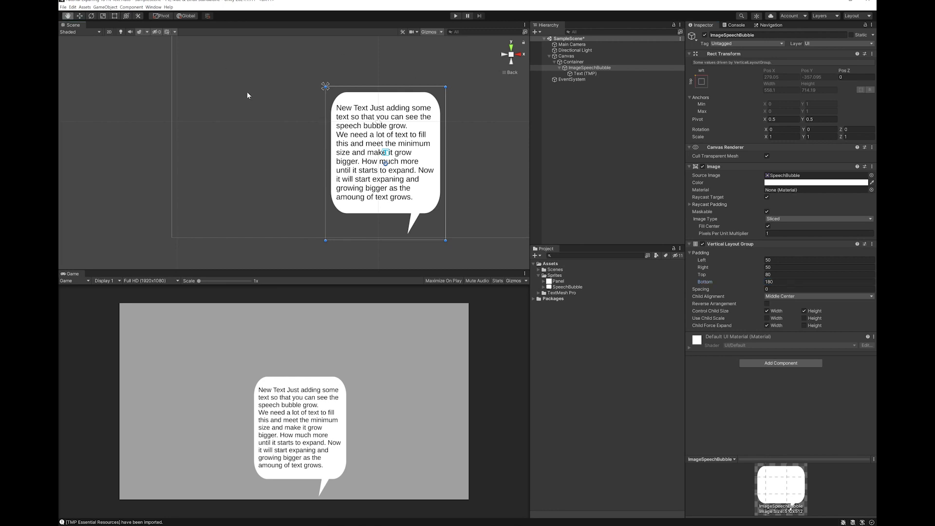
- Move the Container with the speech bubble up and left on the canvas
middle_click_drag(247, 92, 246, 125)
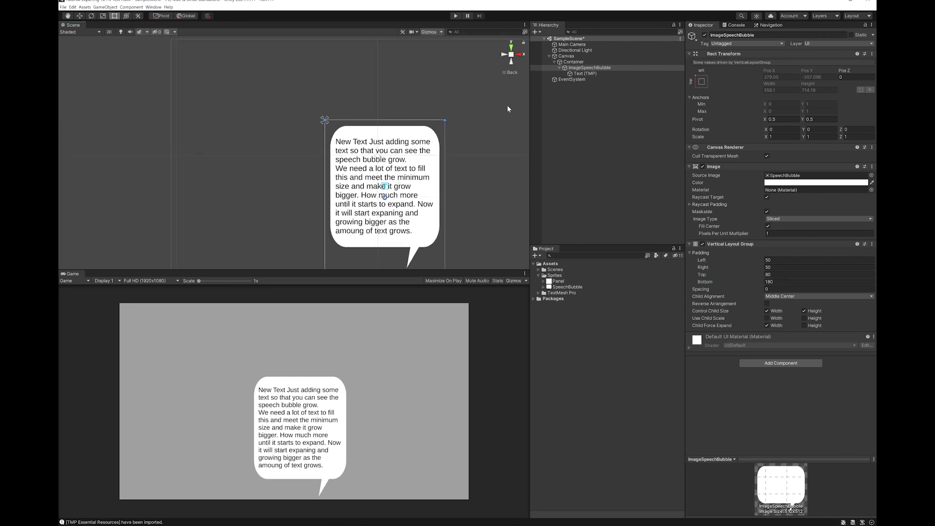
left_click(574, 62)
left_click_drag(305, 135, 283, 108)
- Trim the bubble text after 'expand.' and end it with 'Here is some more text'
left_click(593, 75)
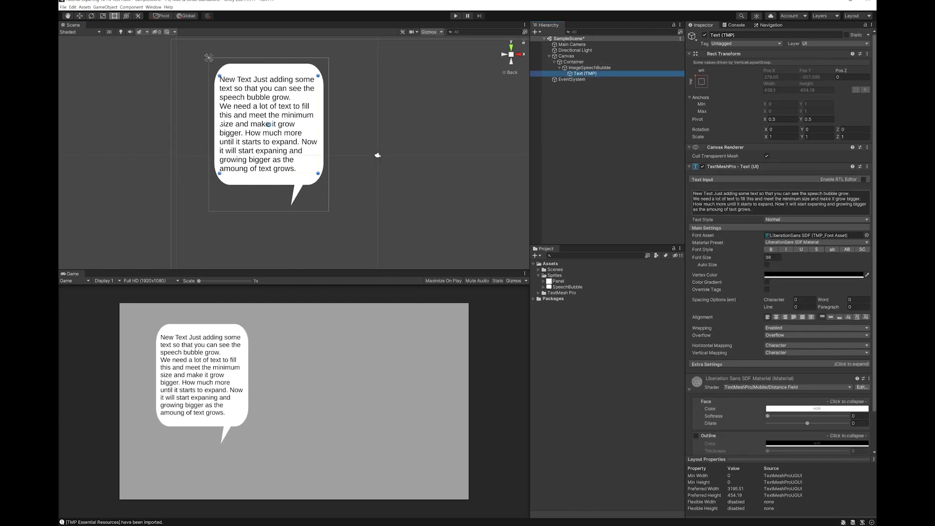
left_click(752, 209)
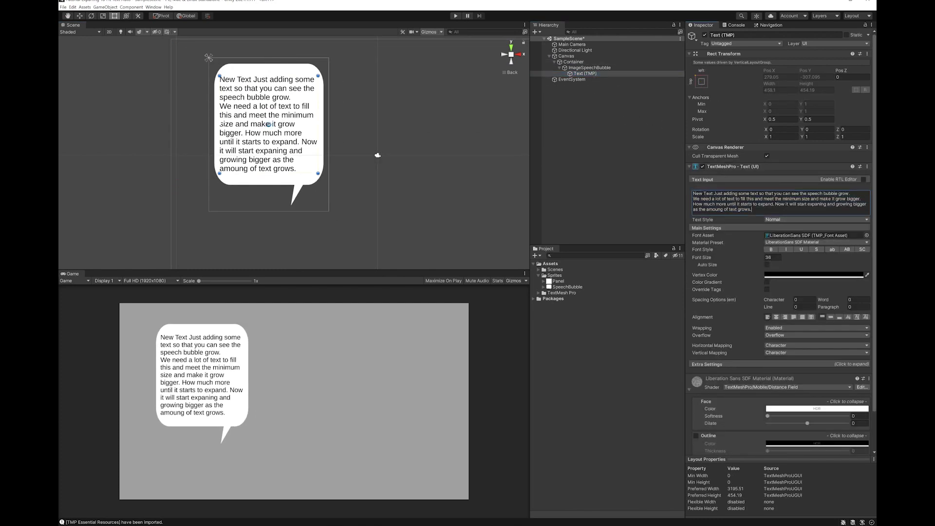
key("BackSpace")
key("BackSpace")
key("BackSpace")
key("BackSpace")
key("BackSpace")
key("BackSpace")
key("BackSpace")
key("BackSpace")
key("BackSpace")
key("BackSpace")
key("BackSpace")
key("BackSpace")
key("BackSpace")
key("BackSpace")
key("BackSpace")
key("BackSpace")
key("BackSpace")
key("BackSpace")
key("BackSpace")
key("BackSpace")
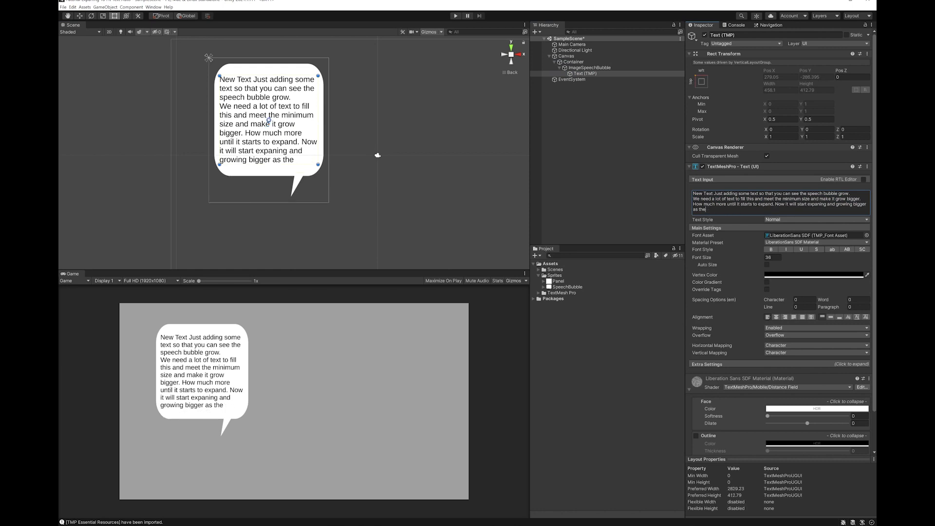
key("BackSpace")
key("BackSpace")
key("BackSpace")
key("BackSpace")
key("BackSpace")
key("BackSpace")
key("BackSpace")
key("BackSpace")
key("BackSpace")
key("BackSpace")
key("BackSpace")
key("BackSpace")
key("BackSpace")
key("BackSpace")
key("BackSpace")
key("BackSpace")
key("BackSpace")
key("BackSpace")
key("BackSpace")
key("BackSpace")
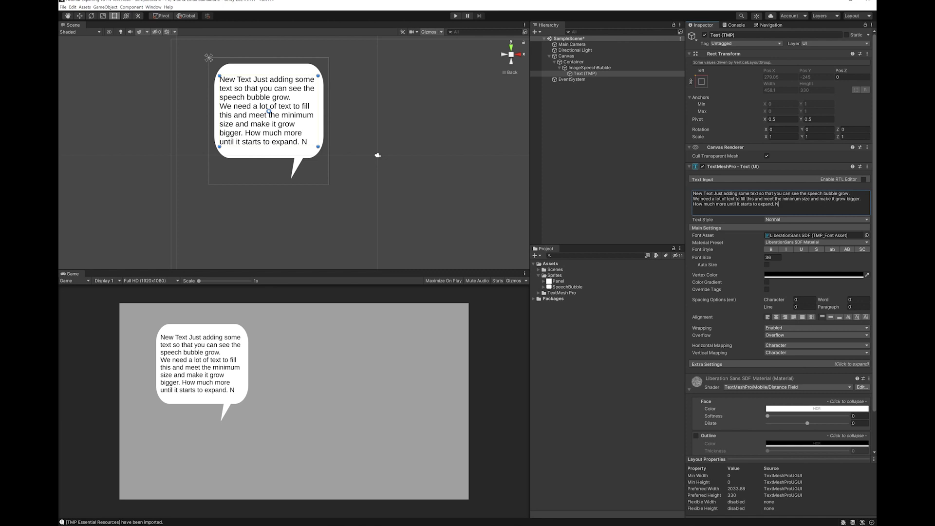
key("BackSpace")
type("Here is some more text")
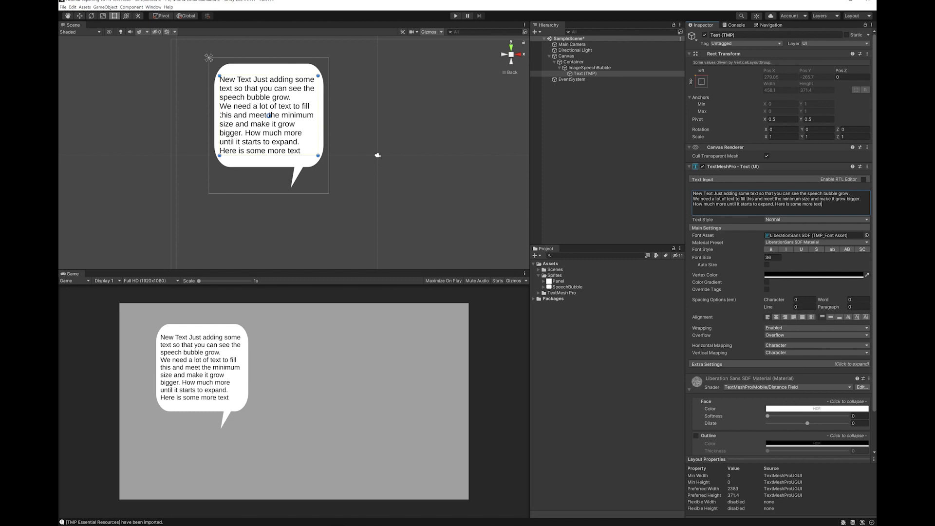
- Duplicate the Container and place the copy below the original bubble
left_click(574, 62)
right_click(578, 64)
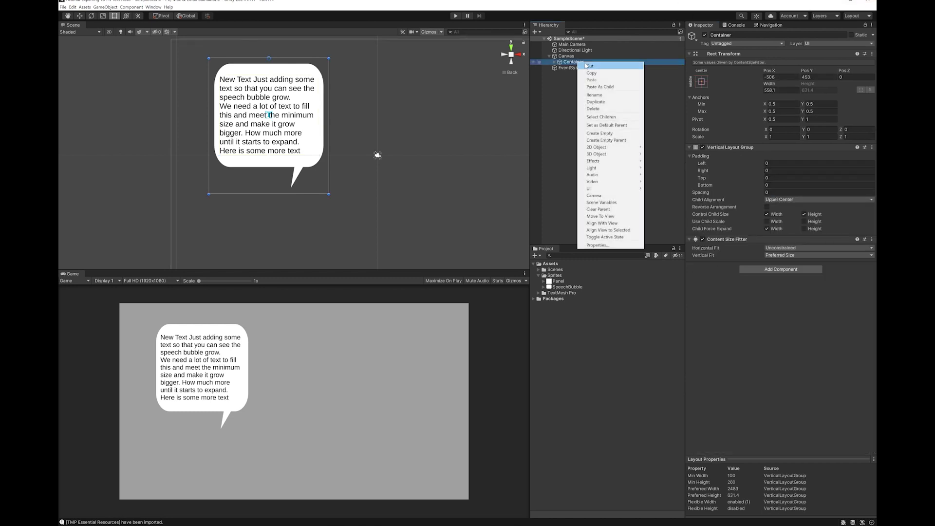
left_click(597, 102)
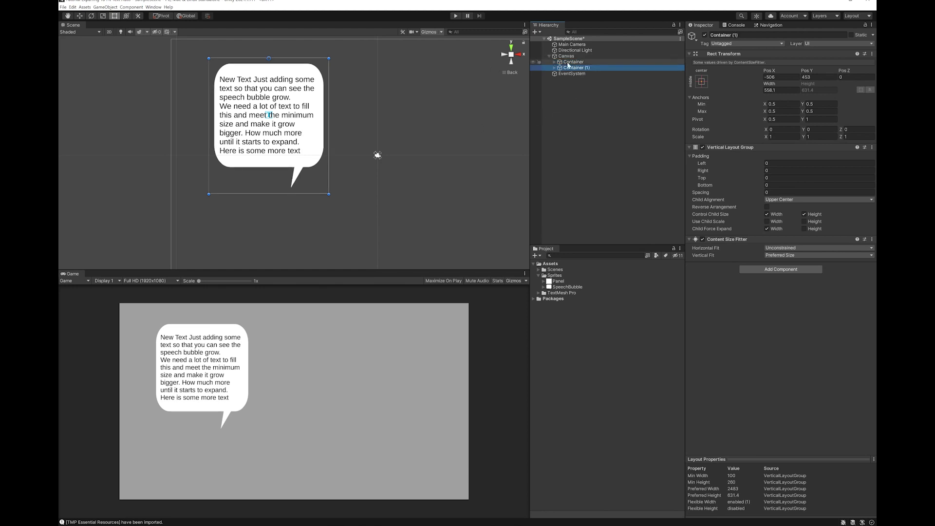
left_click_drag(283, 137, 286, 264)
middle_click_drag(357, 143, 354, 84)
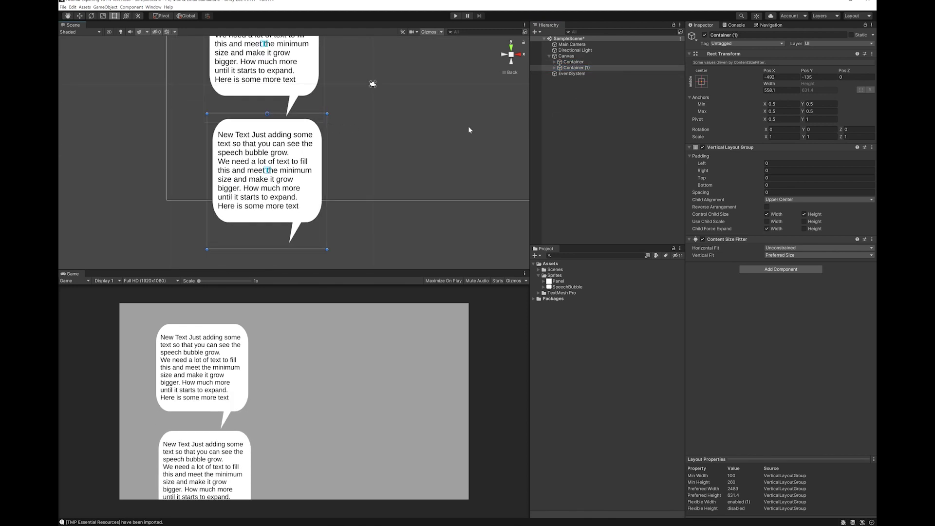
- Set the copy's Horizontal Fit to Preferred Size and reposition the widened bubble
left_click(785, 247)
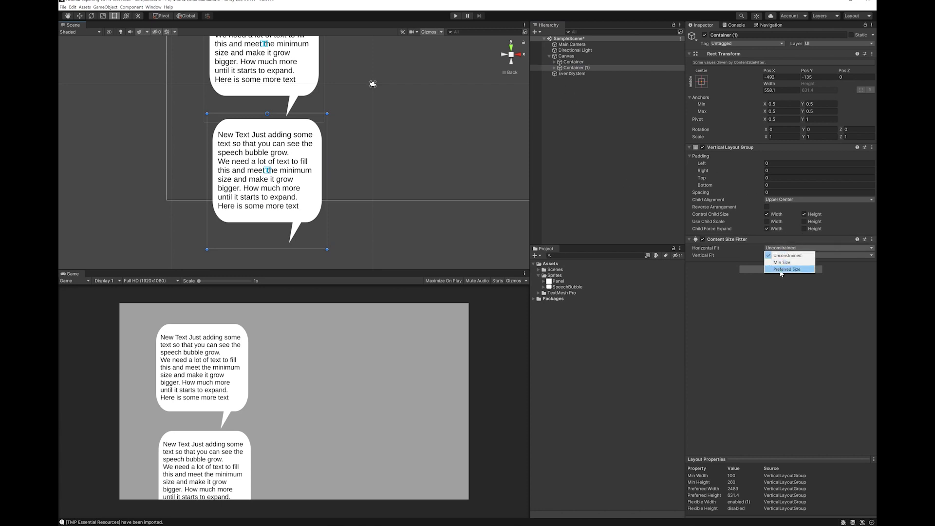
left_click(787, 270)
left_click_drag(198, 147, 379, 152)
- Insert a line break after 'bigger.' in the second bubble's Text (TMP)
left_click(554, 68)
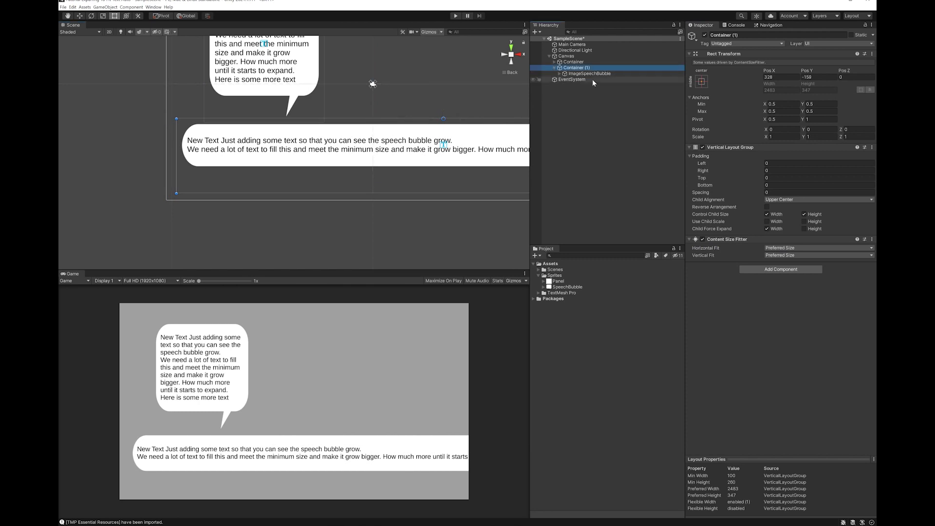
left_click(560, 74)
left_click(592, 80)
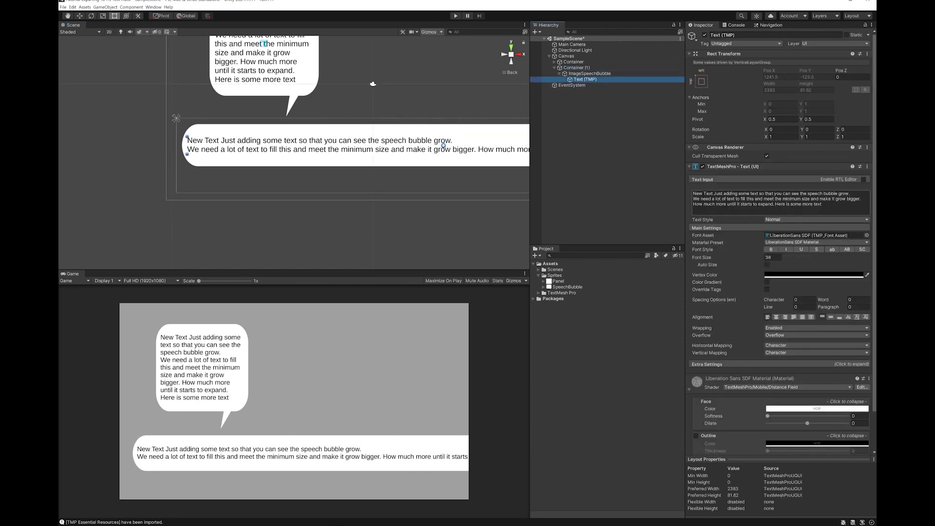
left_click(861, 199)
key("Return")
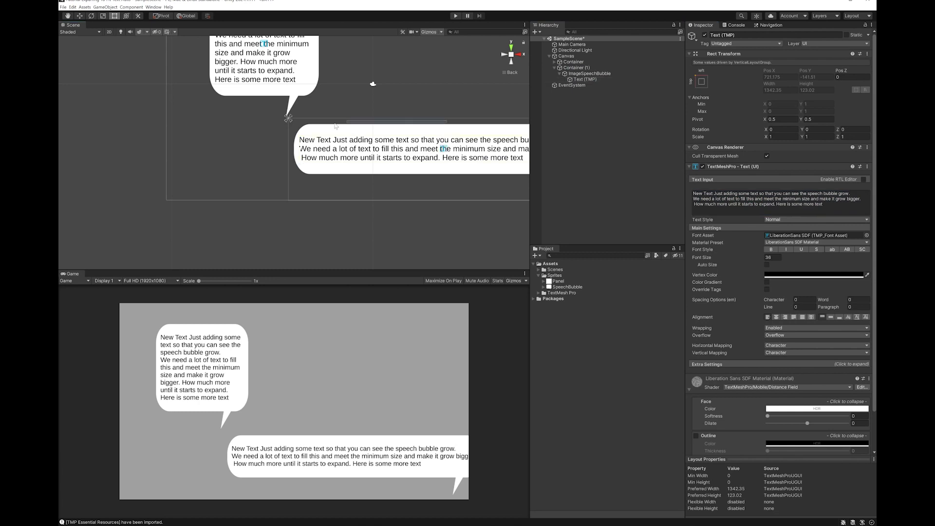
- Shift the second bubble left to -192, -156.98 under the original
left_click(375, 119)
scroll(374, 119, "down", 4)
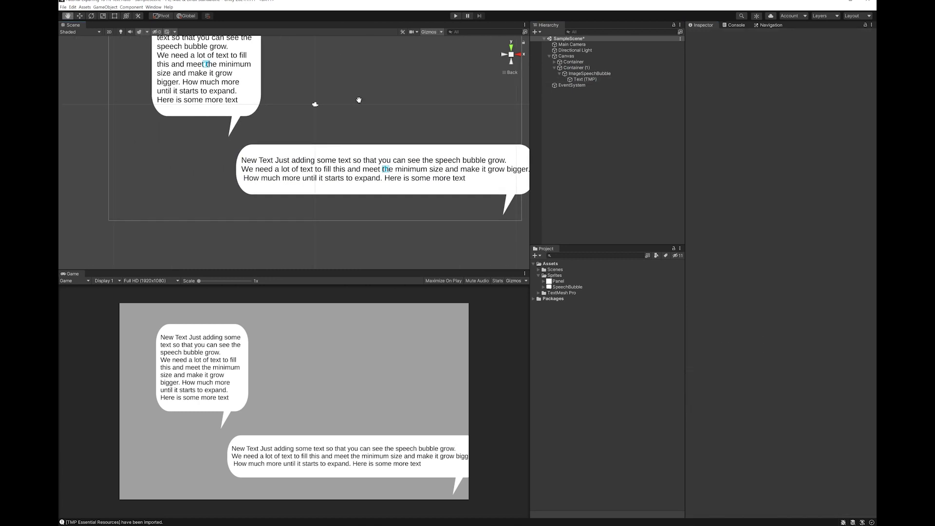
left_click(385, 144)
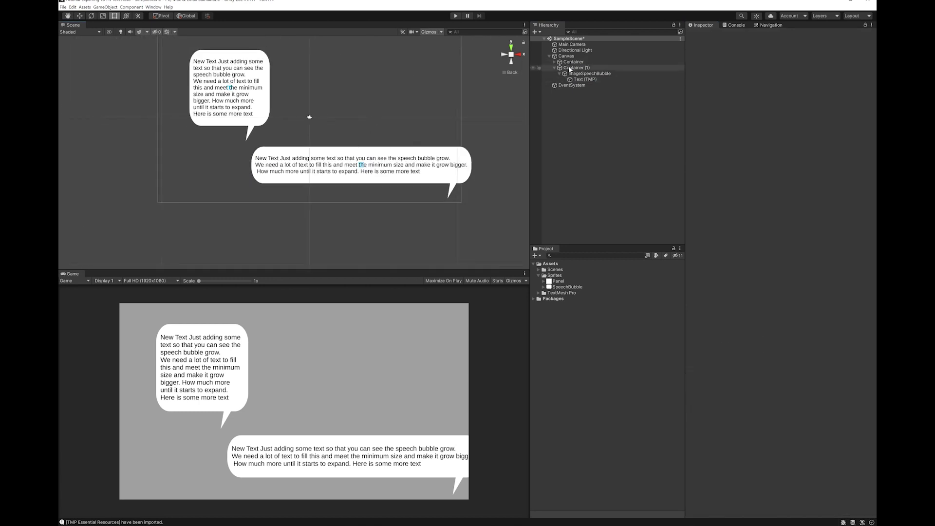
left_click_drag(385, 144, 342, 154)
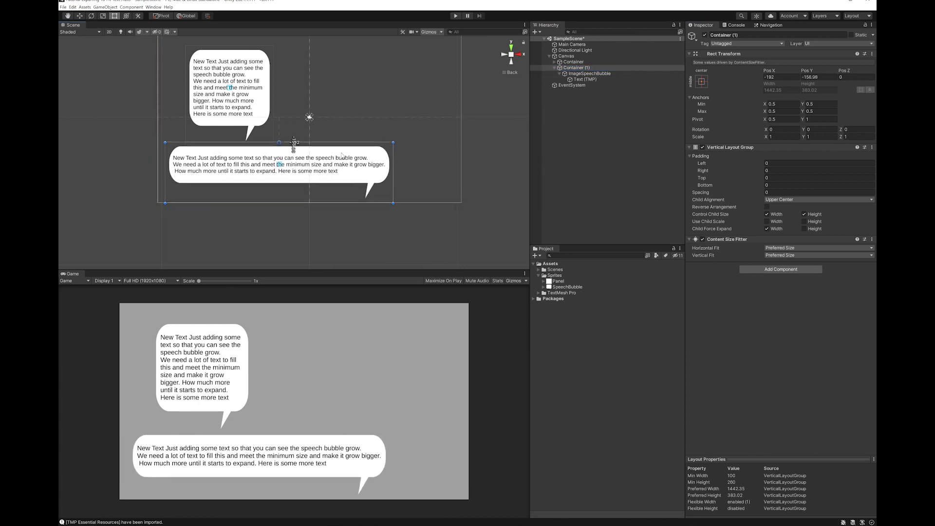
left_click(554, 68)
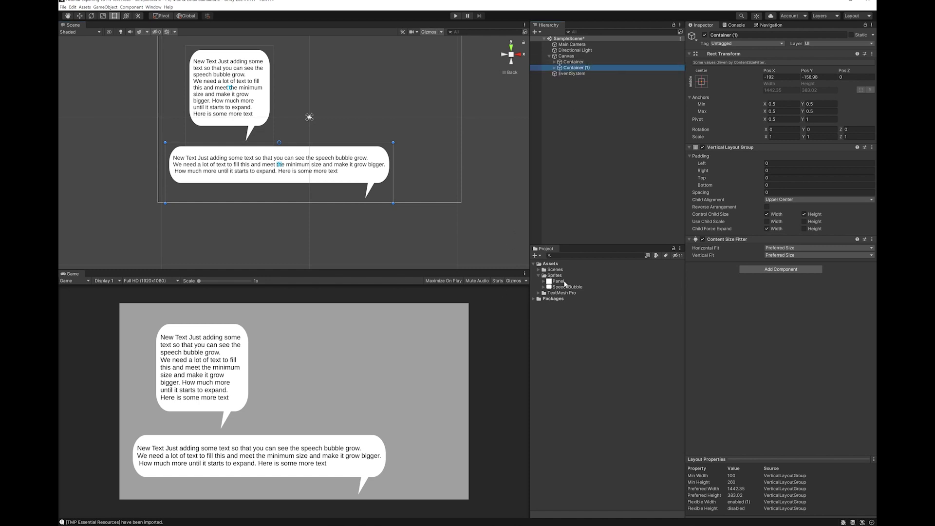
left_click(579, 56)
left_click(105, 6)
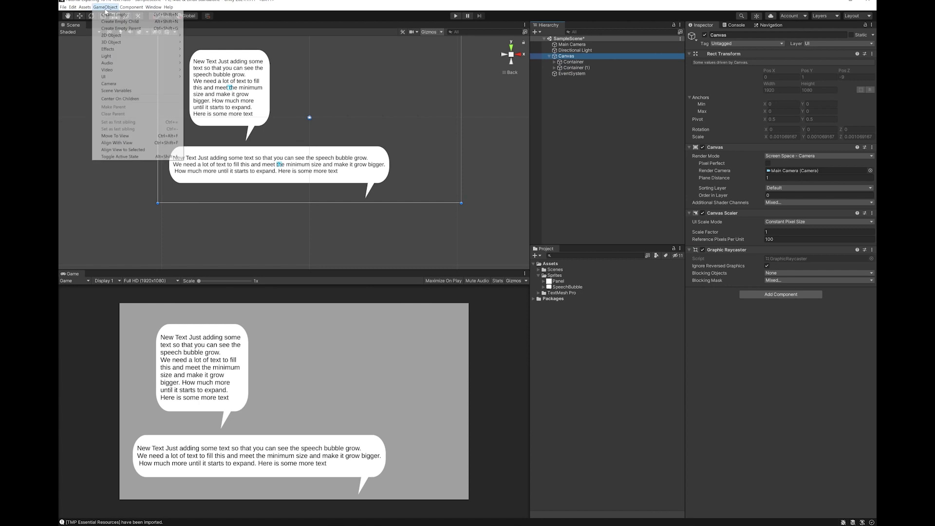
- Add a UI Image using the Panel sprite, sized 445×341.5 at the canvas's top right
mouse_move(108, 76)
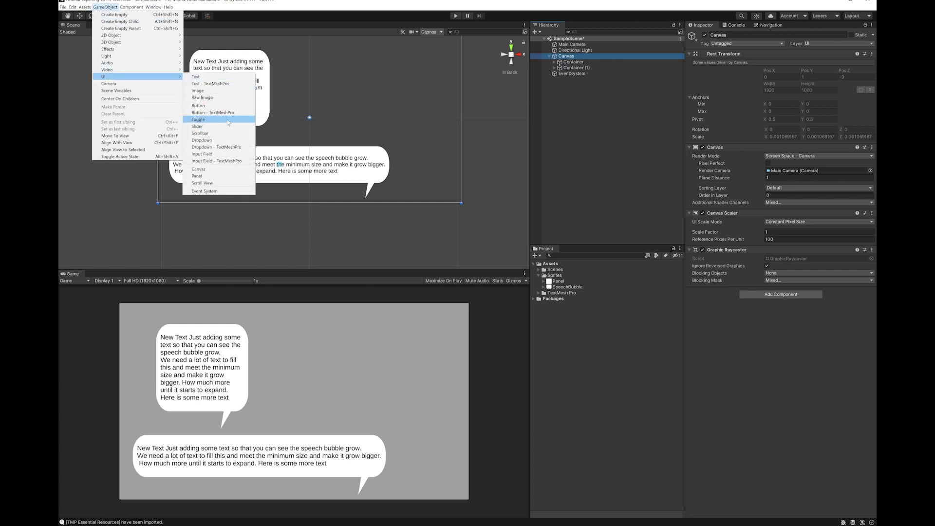
left_click(232, 93)
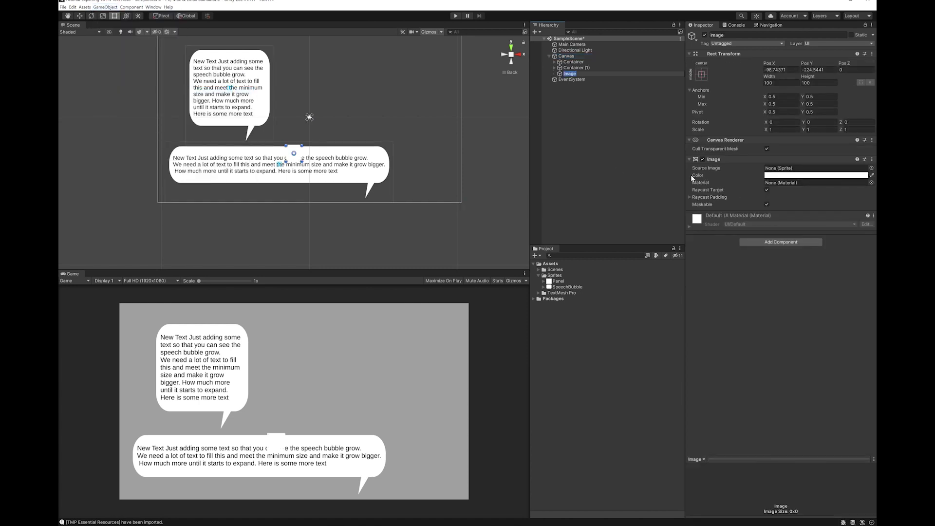
key("Return")
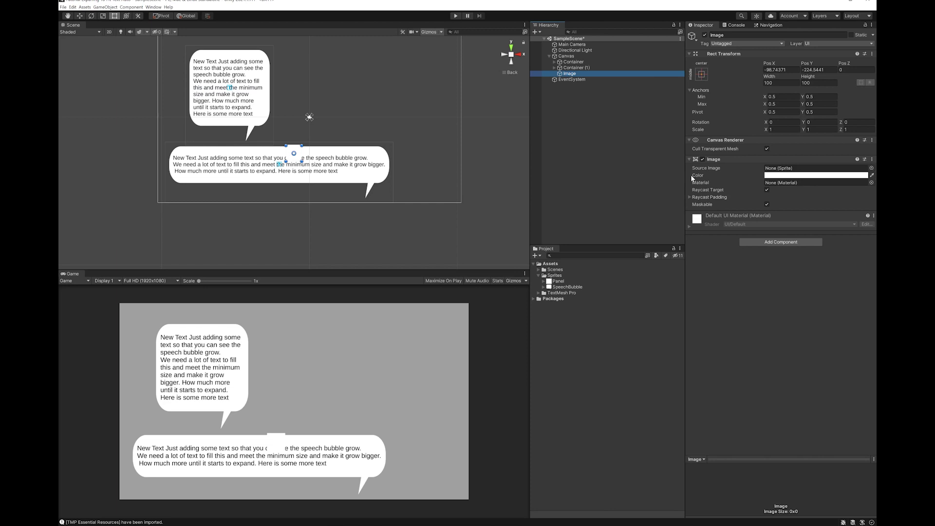
left_click(557, 277)
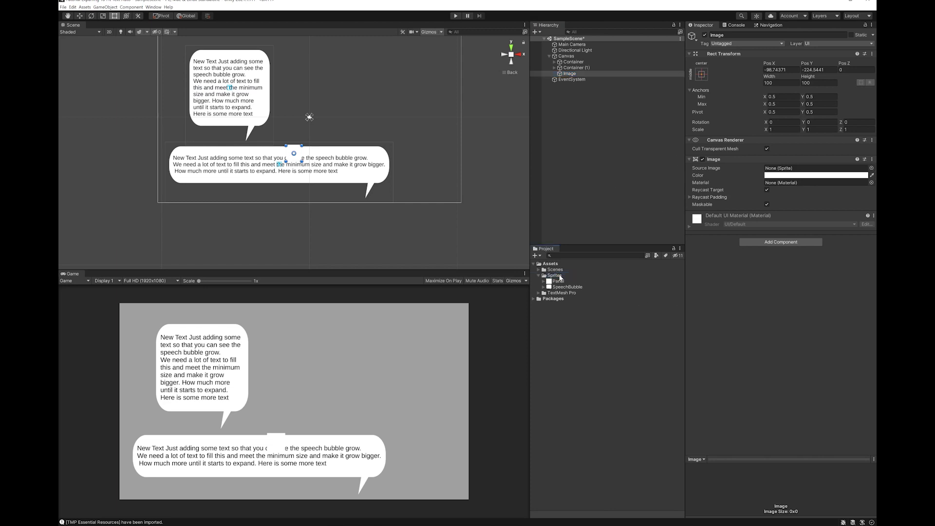
left_click_drag(558, 281, 816, 168)
left_click_drag(294, 153, 402, 54)
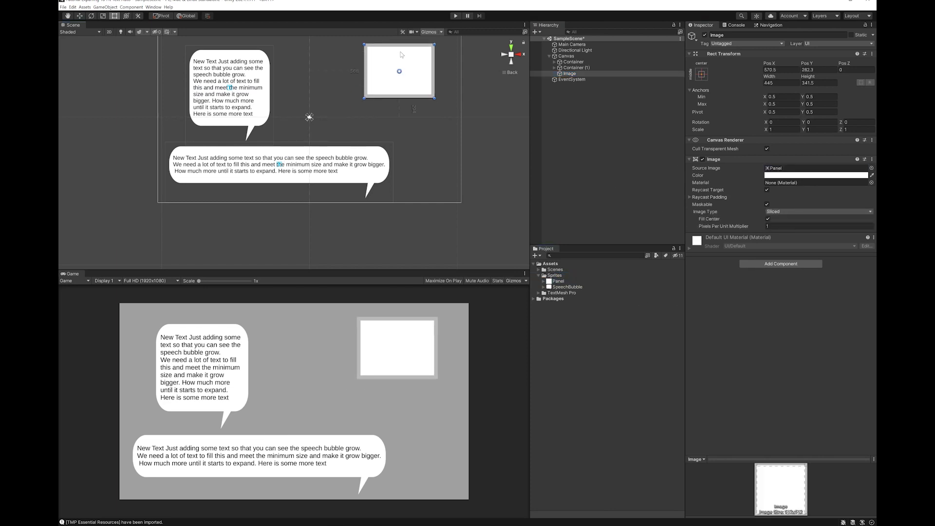
- Tint the new panel image light pink
left_click(782, 175)
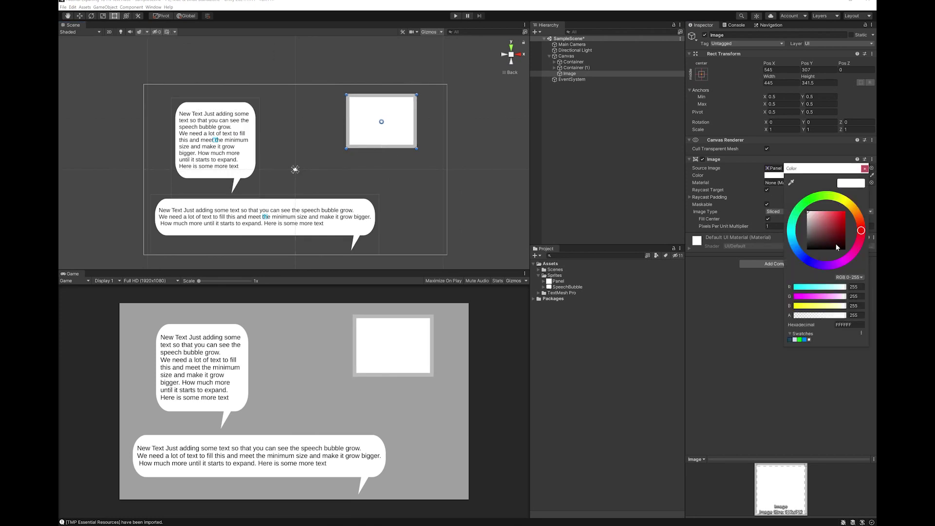
left_click(844, 263)
left_click_drag(838, 247, 818, 219)
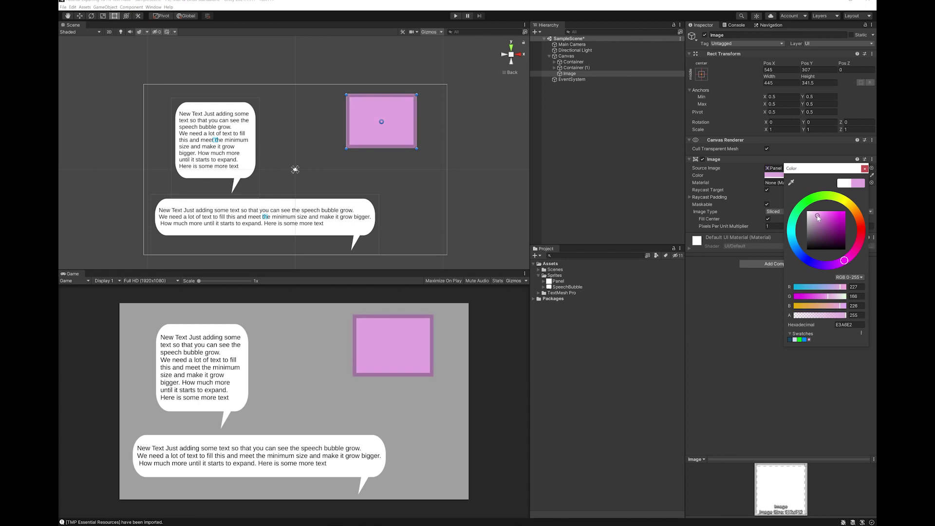
left_click(559, 155)
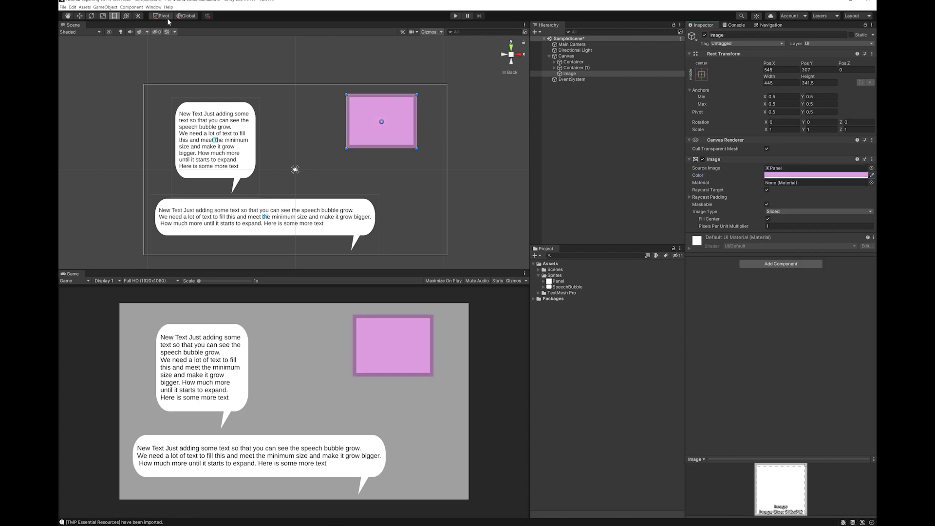
- Add a TextMeshPro New Text object and place it on the pink panel's top-left
left_click(106, 7)
mouse_move(122, 71)
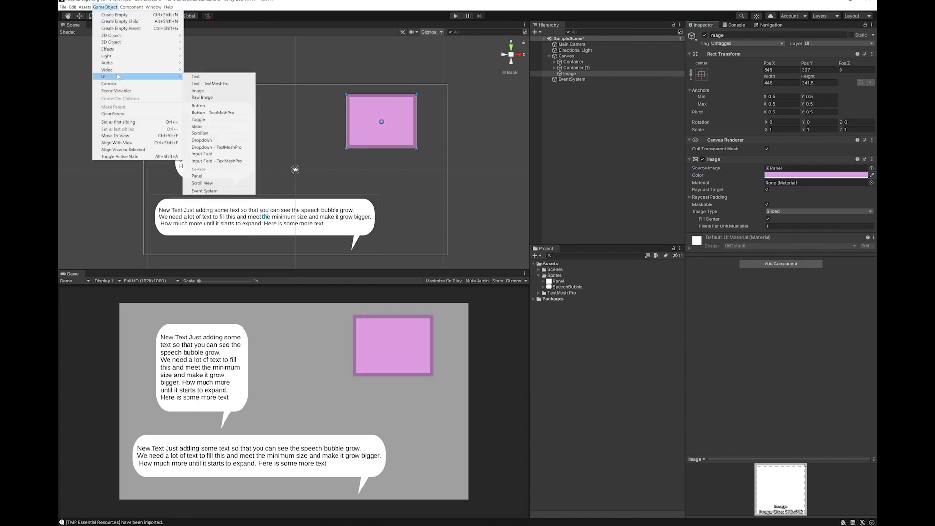
left_click(209, 78)
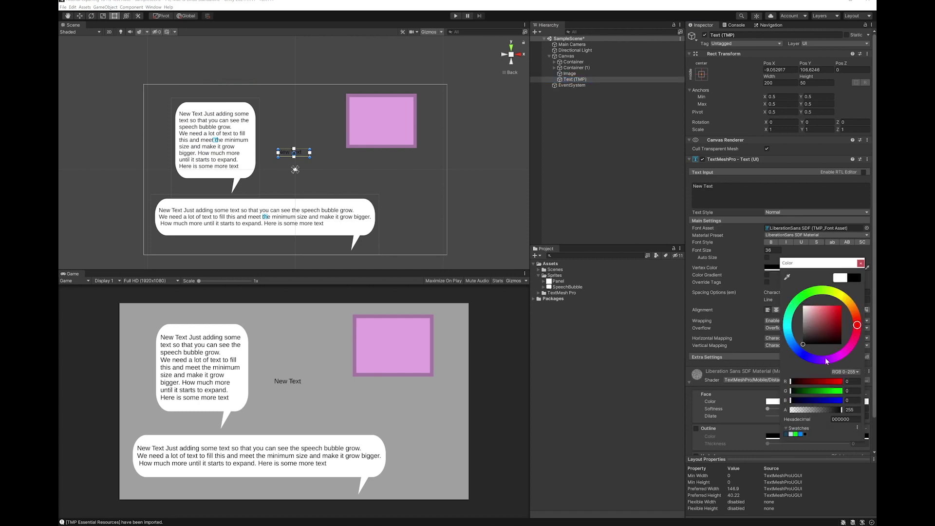
left_click(826, 361)
left_click_drag(294, 152, 417, 148)
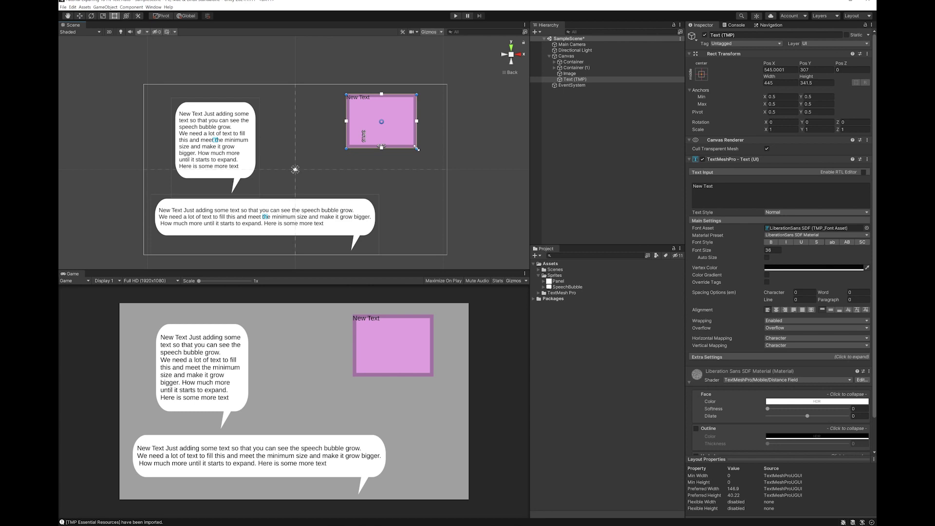
- Create an empty child of Canvas named ContainerPanel
left_click(567, 56)
right_click(571, 56)
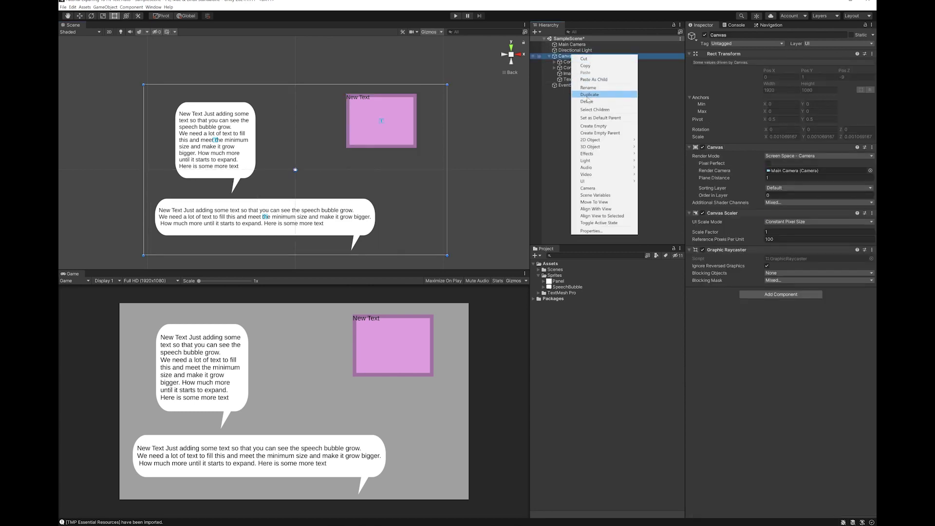
left_click(593, 126)
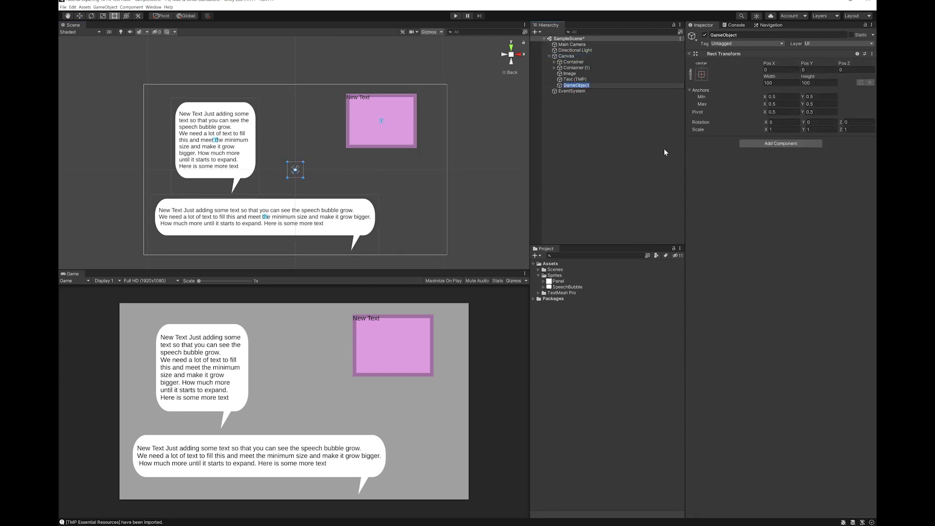
type("ContainerPanel")
key("Return")
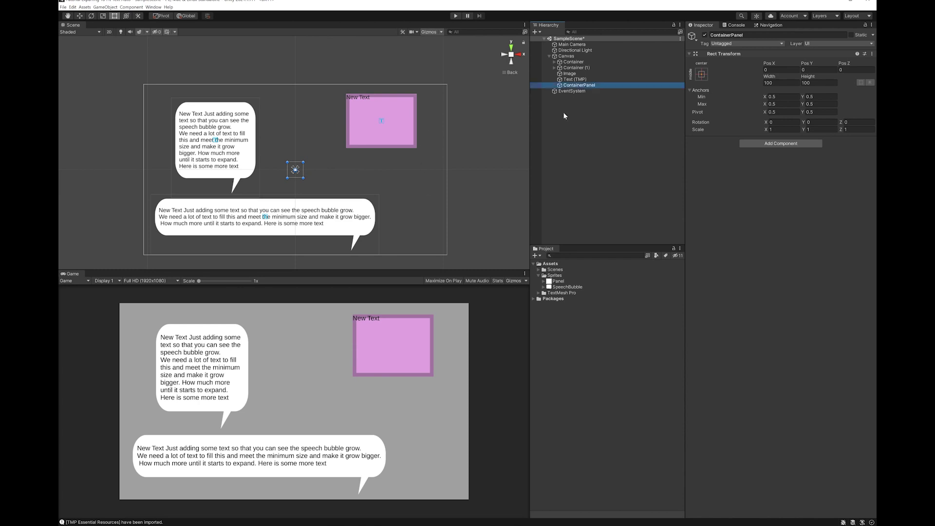
- Move ContainerPanel over the pink box and nest the pink Image inside it
left_click_drag(572, 74, 575, 85)
left_click(579, 74)
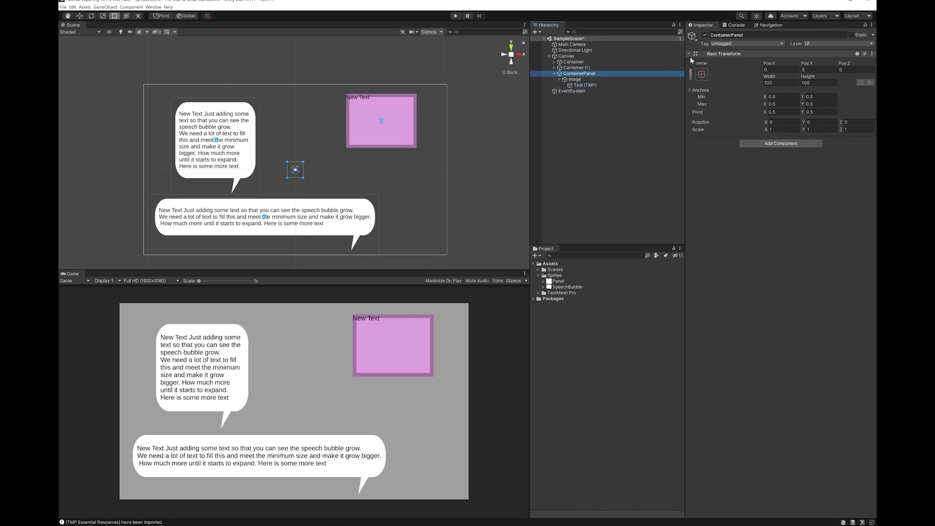
left_click(576, 79)
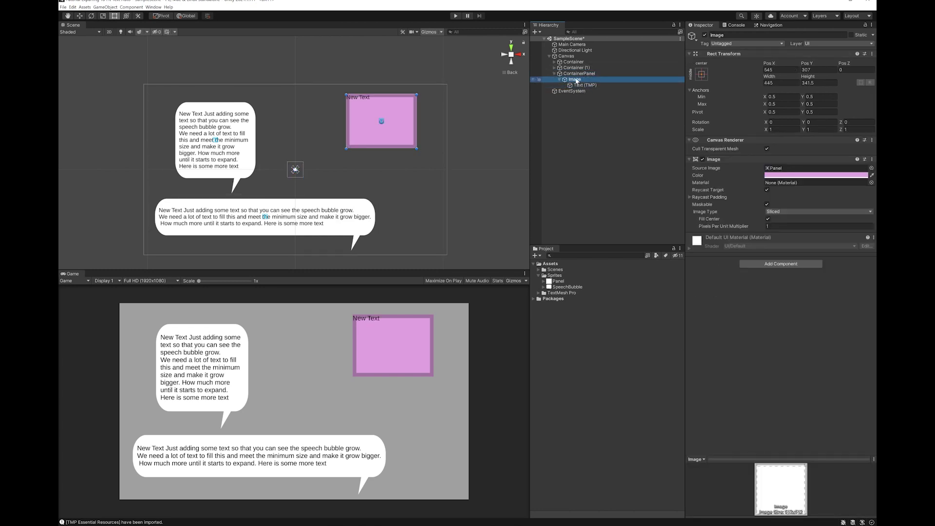
left_click_drag(576, 81, 573, 71)
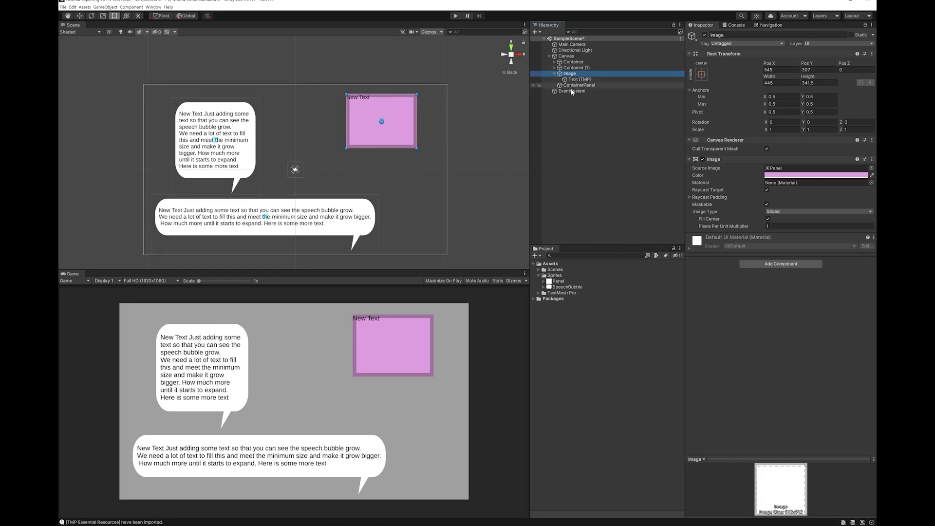
left_click(573, 85)
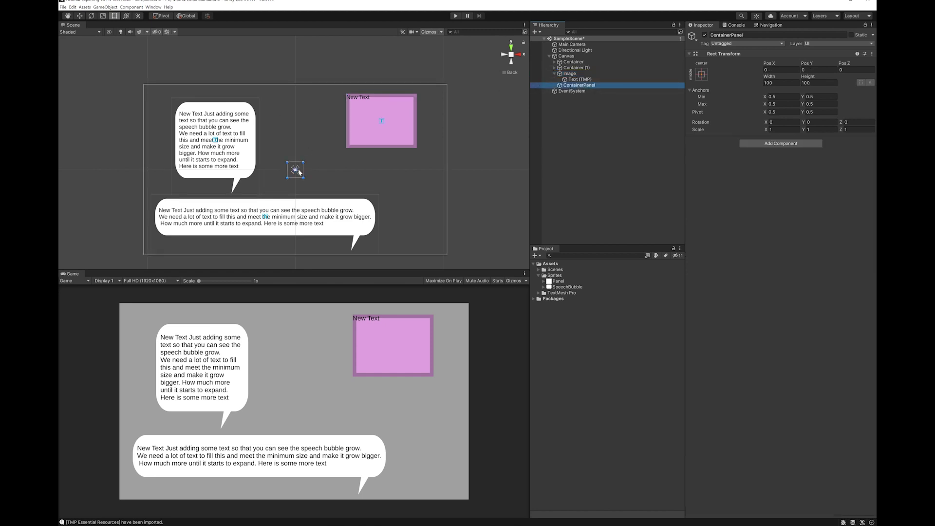
left_click_drag(298, 171, 417, 148)
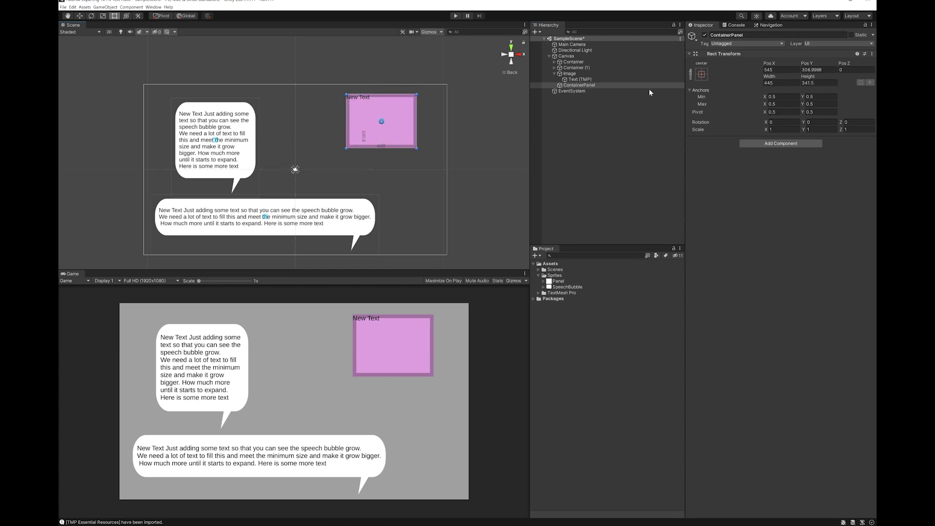
left_click_drag(580, 85, 591, 86)
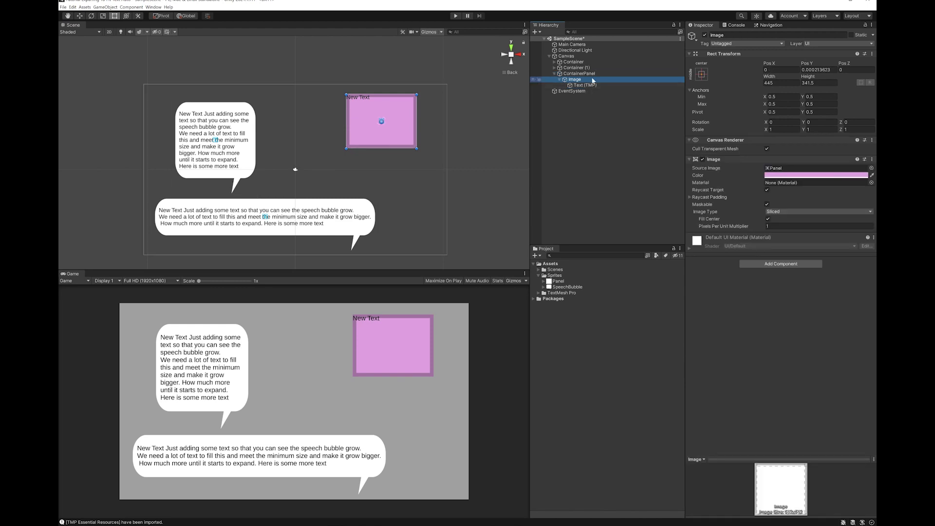
left_click(591, 73)
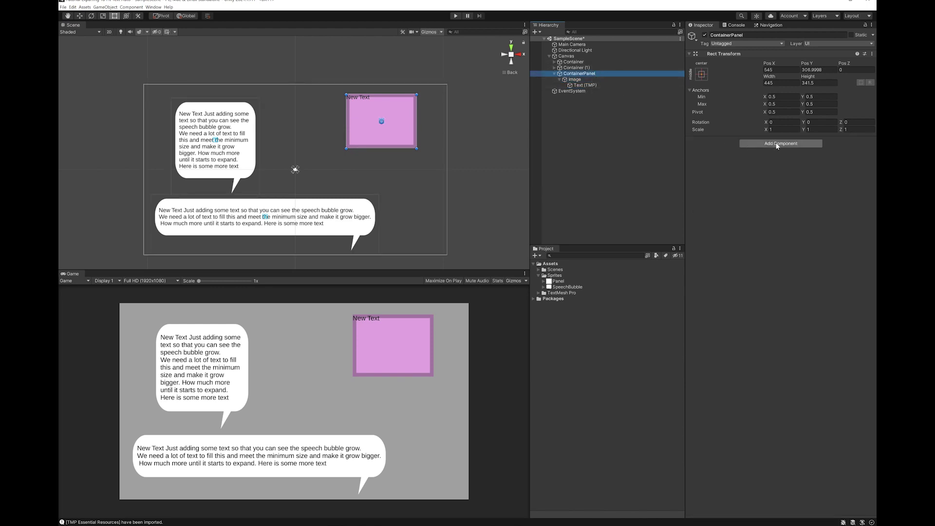
- Set Pivot Y to 1 and add an Upper Center Vertical Layout Group controlling child size, no height expand
left_click(820, 112)
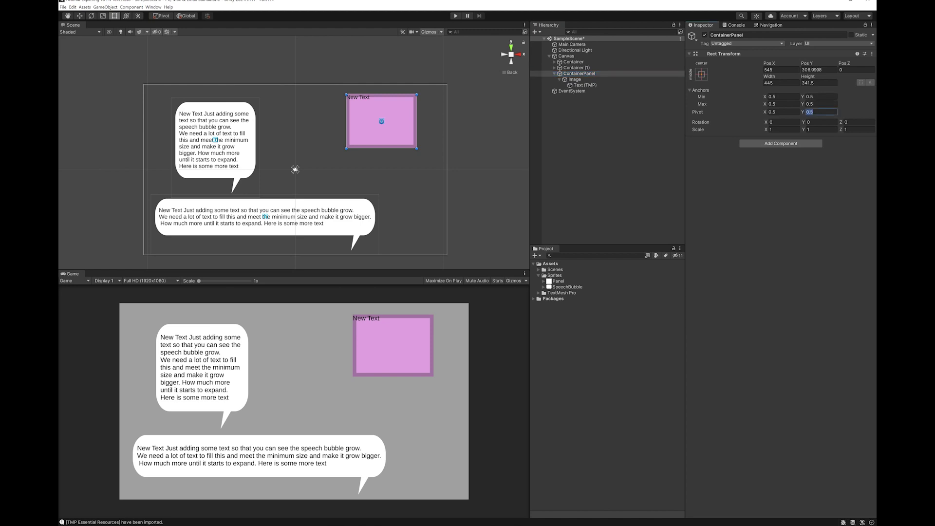
type("1")
left_click(797, 143)
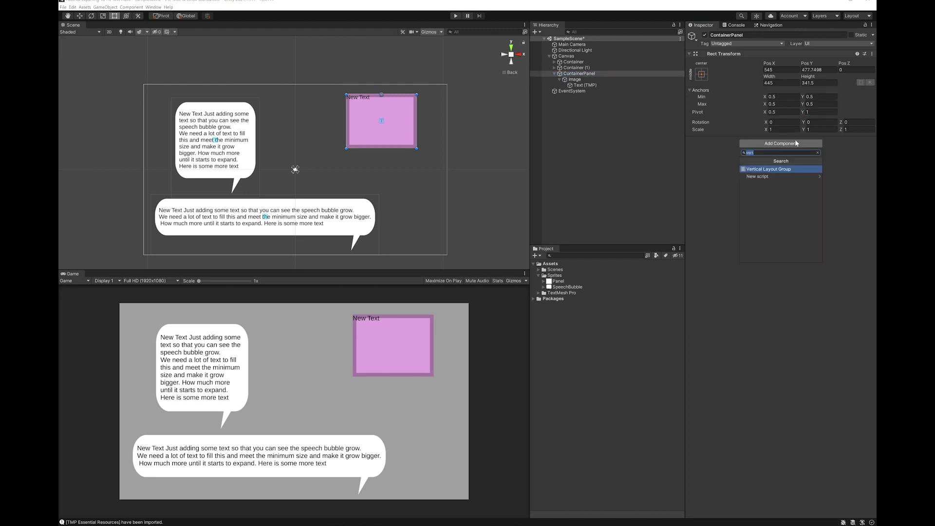
left_click(778, 169)
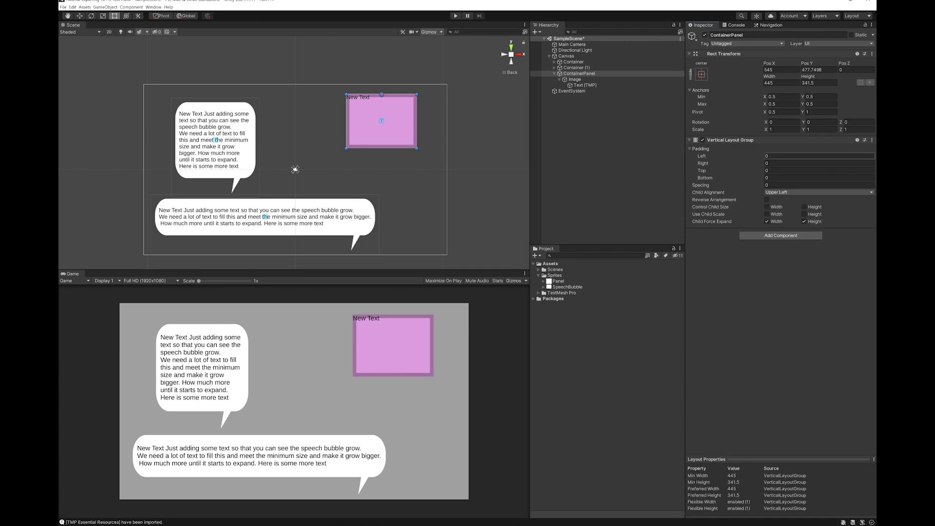
left_click(767, 207)
left_click(805, 207)
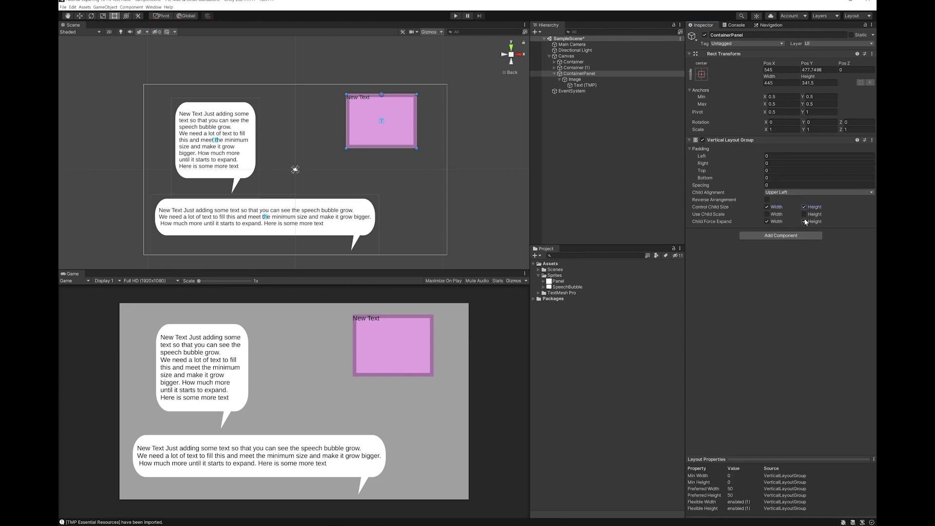
left_click(805, 221)
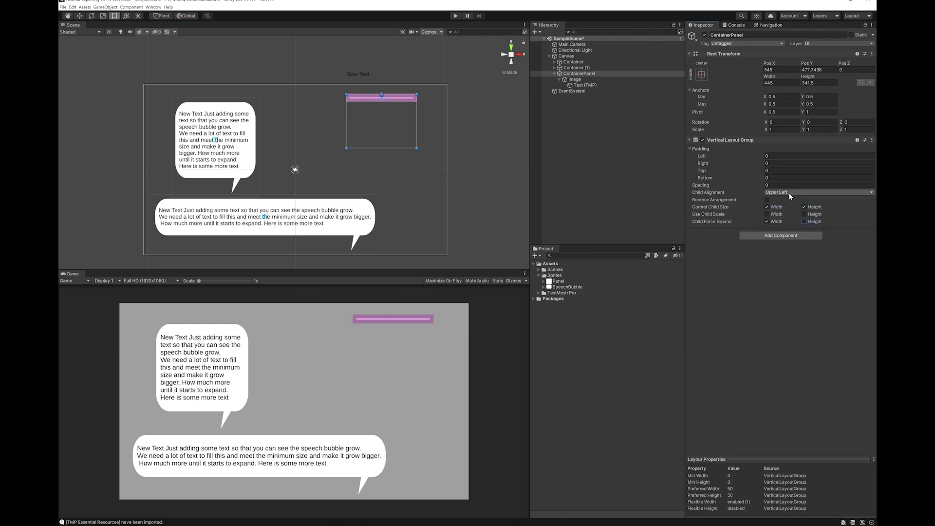
left_click(789, 192)
left_click(802, 207)
- Add a Content Size Fitter with Vertical Fit set to Preferred Size
left_click(779, 238)
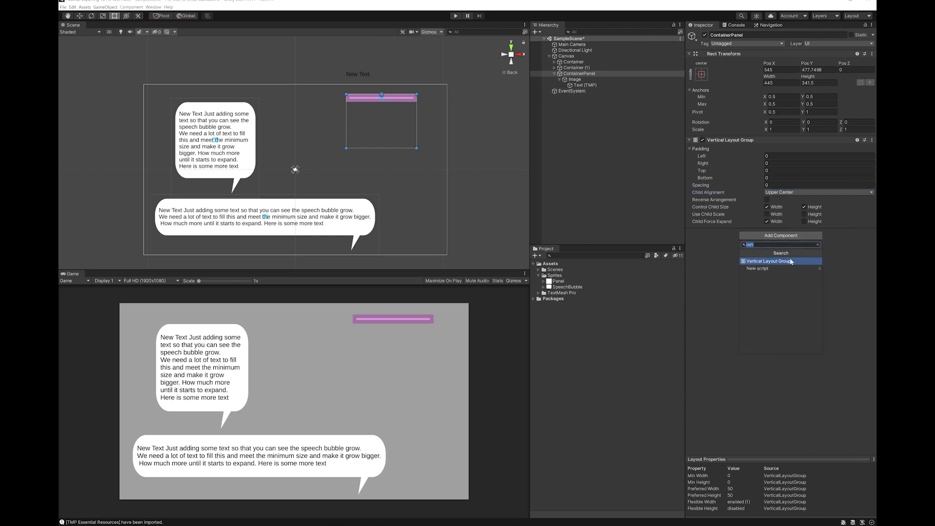
type("conte")
left_click(787, 261)
left_click(790, 255)
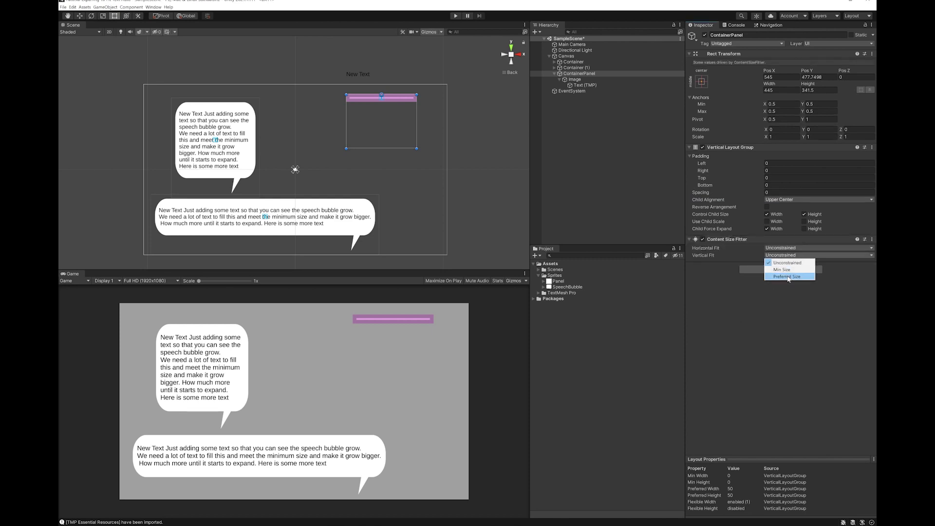
left_click(787, 276)
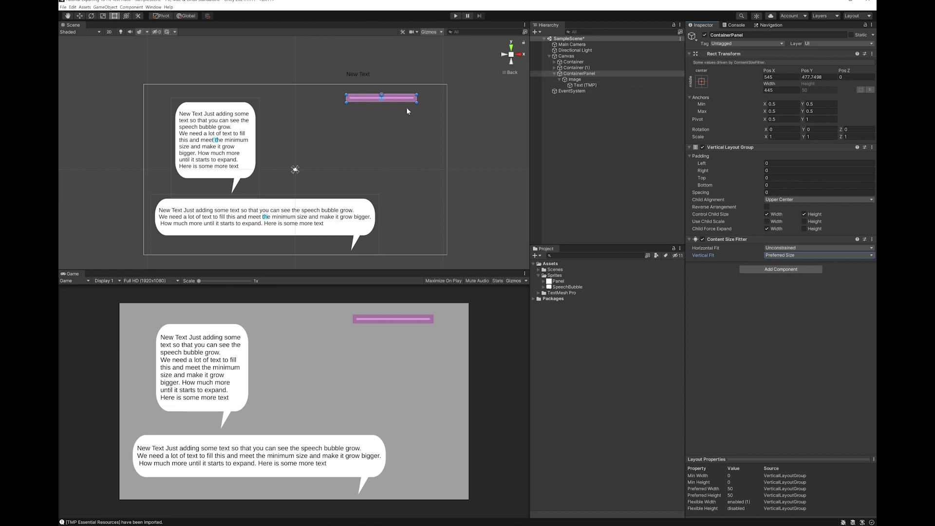
- Add a Middle Center Vertical Layout Group to the pink Image, controlling child size without expanding height
left_click(574, 80)
left_click(779, 270)
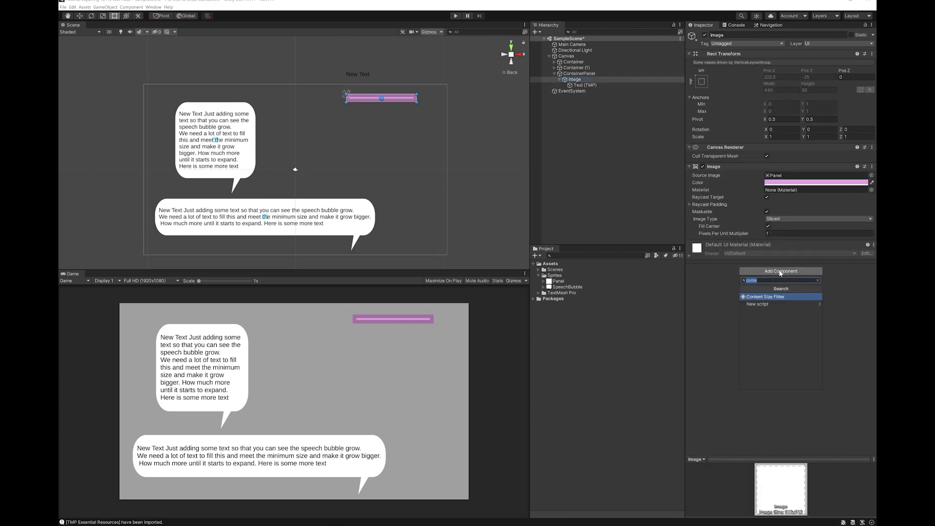
type("vertical")
key("Return")
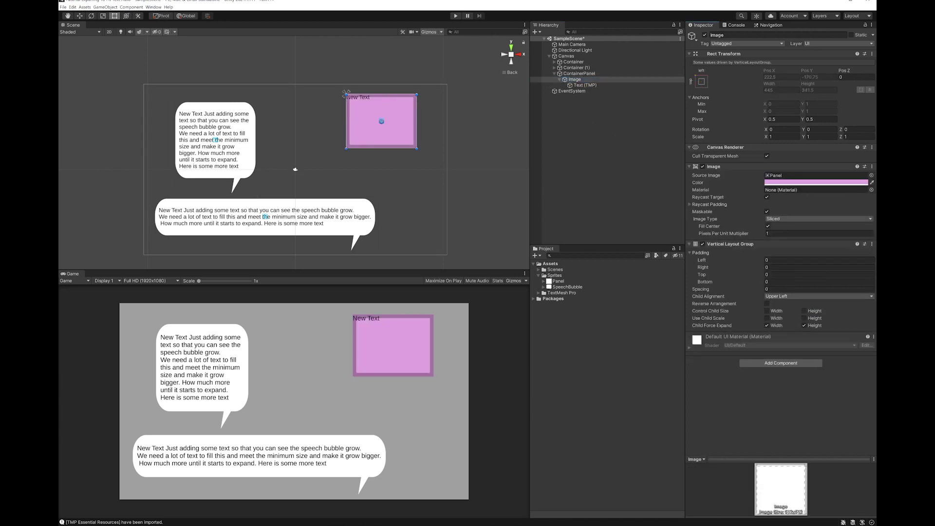
left_click(790, 295)
left_click(798, 331)
left_click(768, 311)
left_click(804, 311)
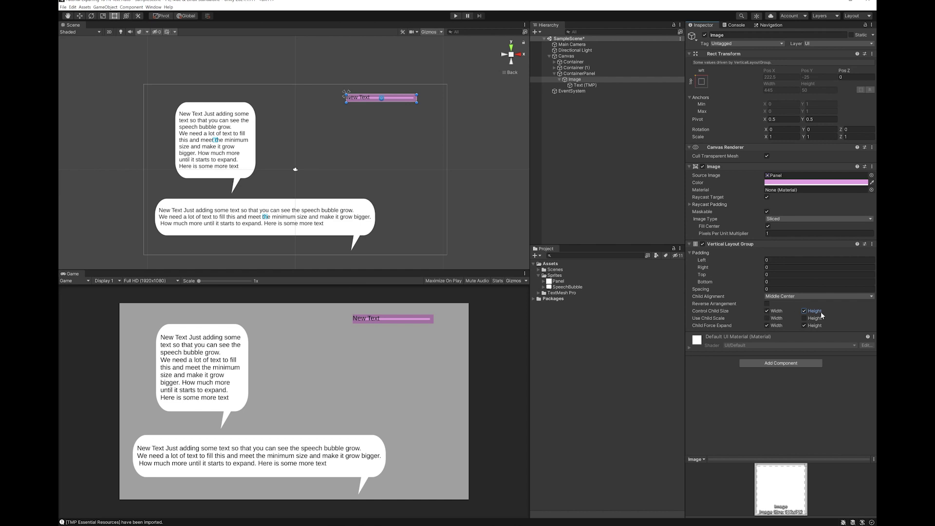
left_click(804, 325)
- Set the Image layout's left, right, top and bottom padding all to 25
left_click(767, 260)
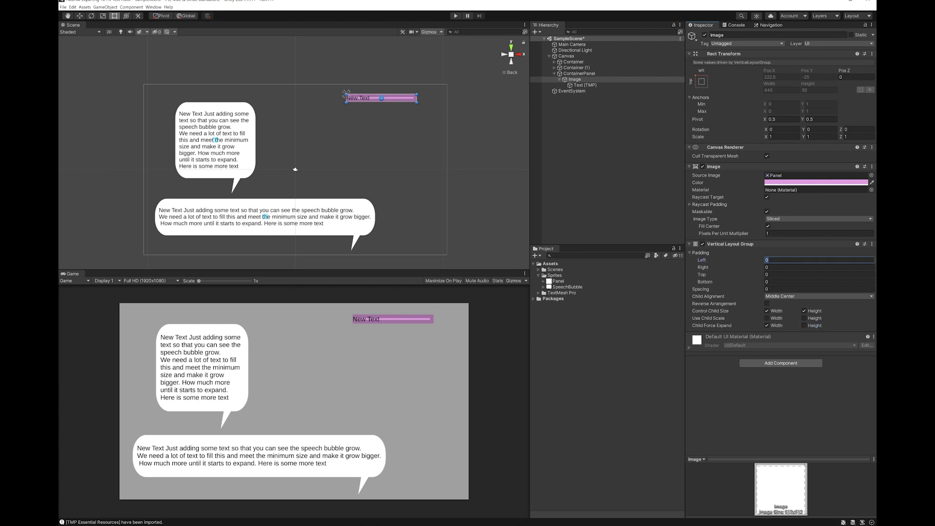
type("24")
key("BackSpace")
type("5")
key("Tab")
type("25")
key("Tab")
type("25")
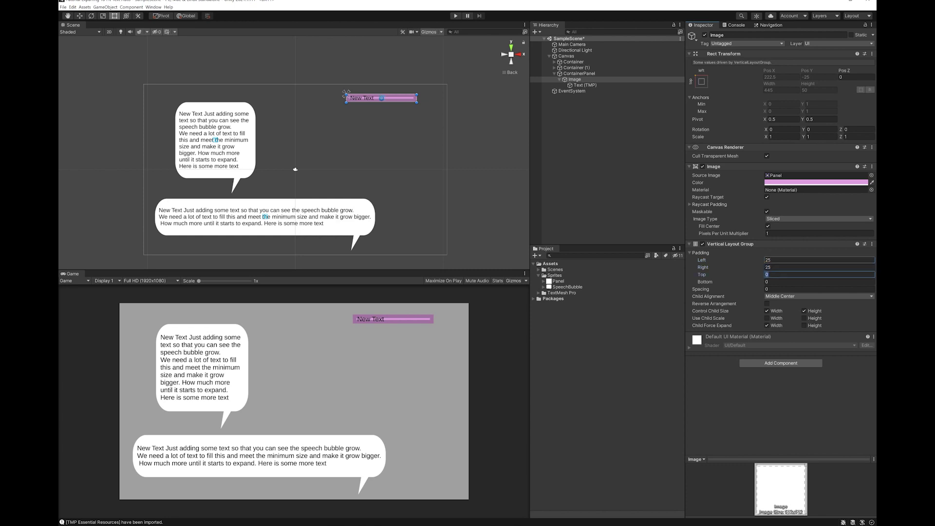
key("Tab")
type("25")
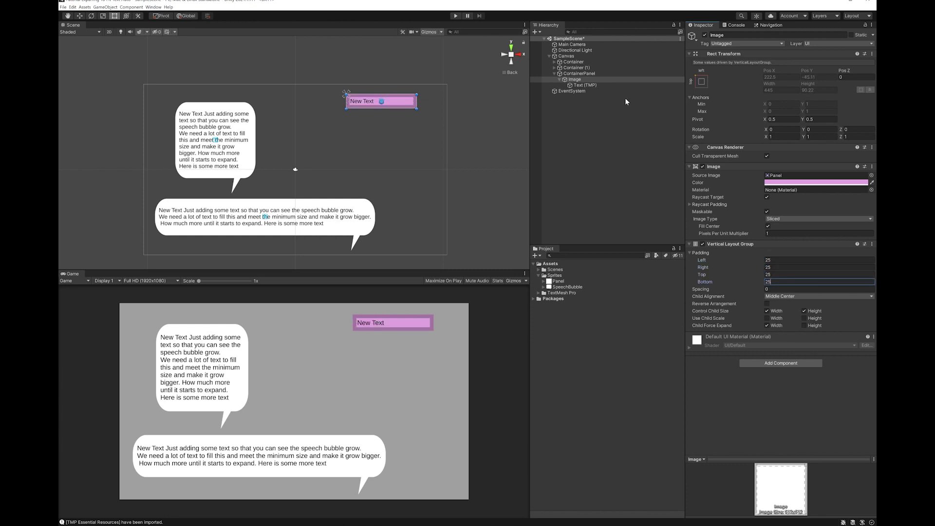
left_click(612, 85)
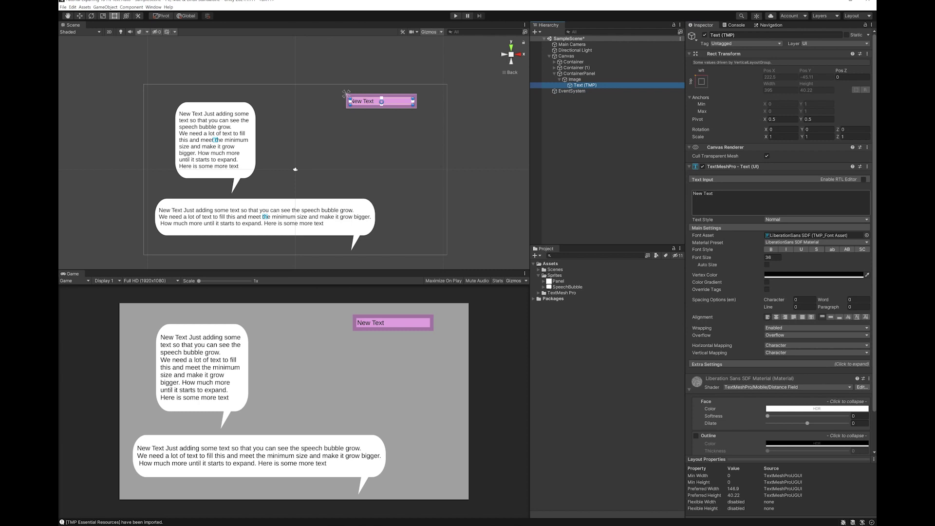
- Extend the pink panel's text to end 'make this panel grow and grow and grow!!!' and check ContainerPanel's height
left_click(712, 193)
type("I am just adding some text to ")
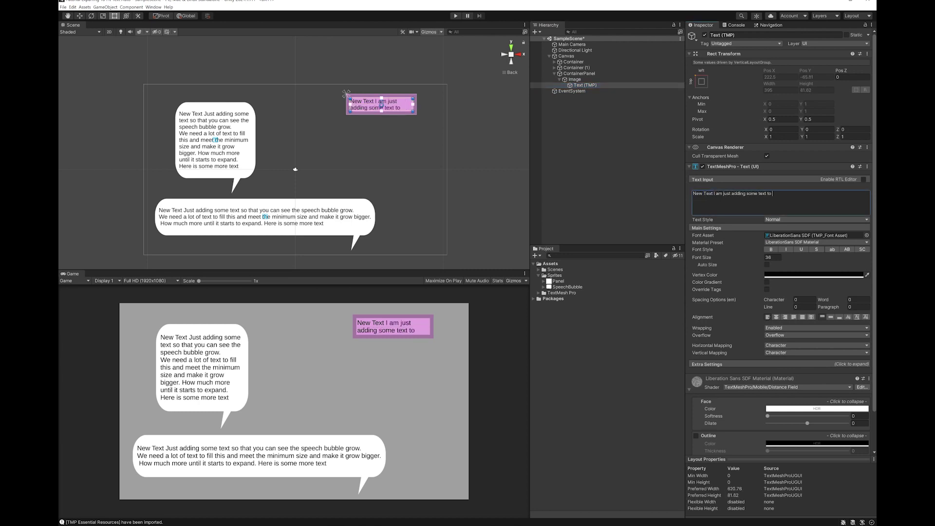
type("make this panel grow and f")
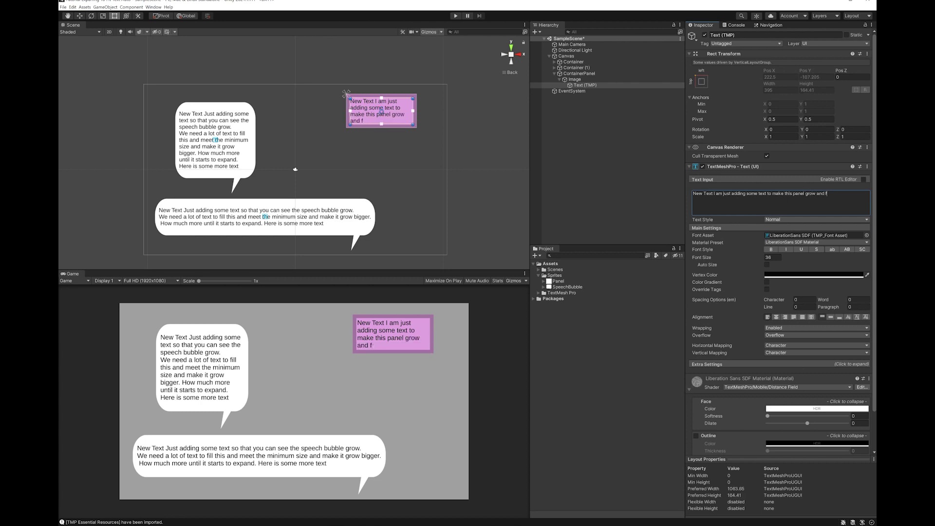
key("BackSpace")
type("grow and grow!!!!!!")
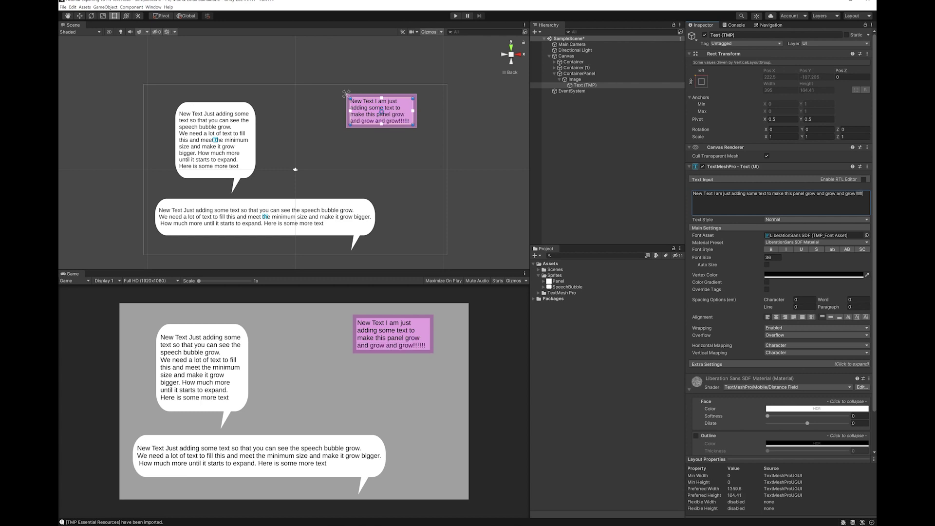
type("!!!!")
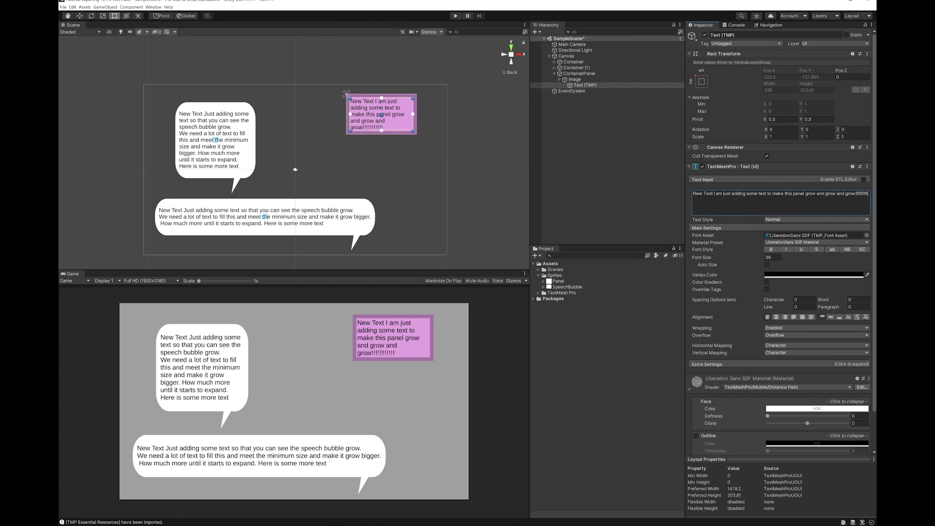
left_click(580, 74)
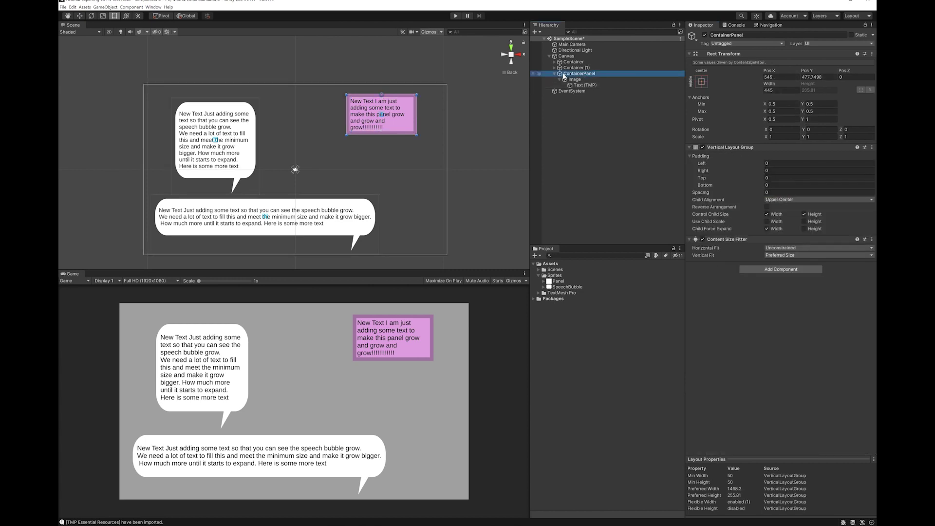